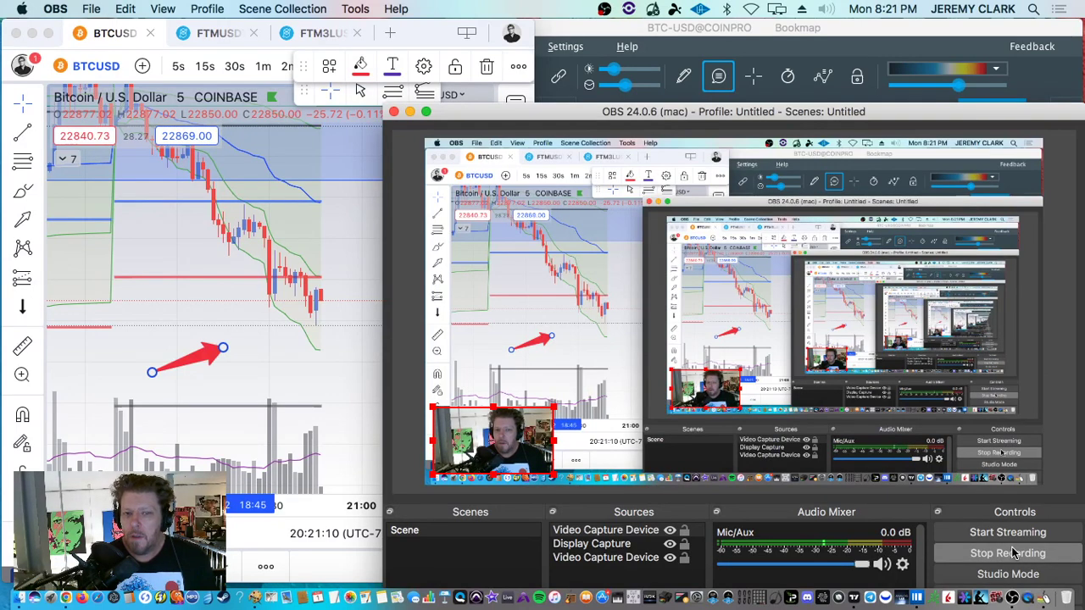
Move the OBS window up and minimize it to the Dock to reveal the charts
{"action": "left_click_drag", "start_coordinate": [885, 117], "coordinate": [885, 54]}
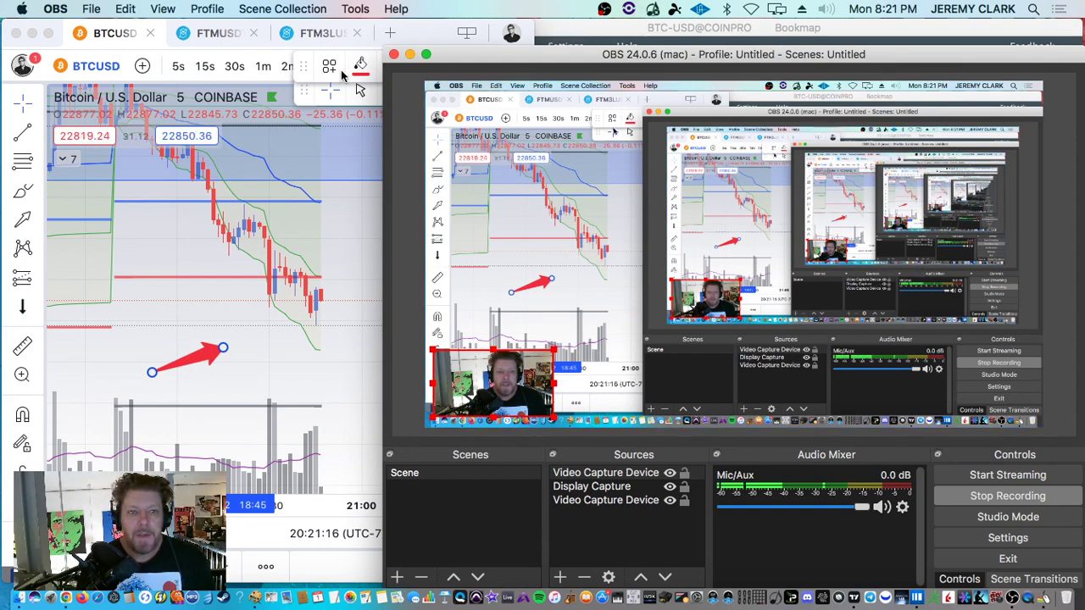
{"action": "left_click", "coordinate": [410, 54]}
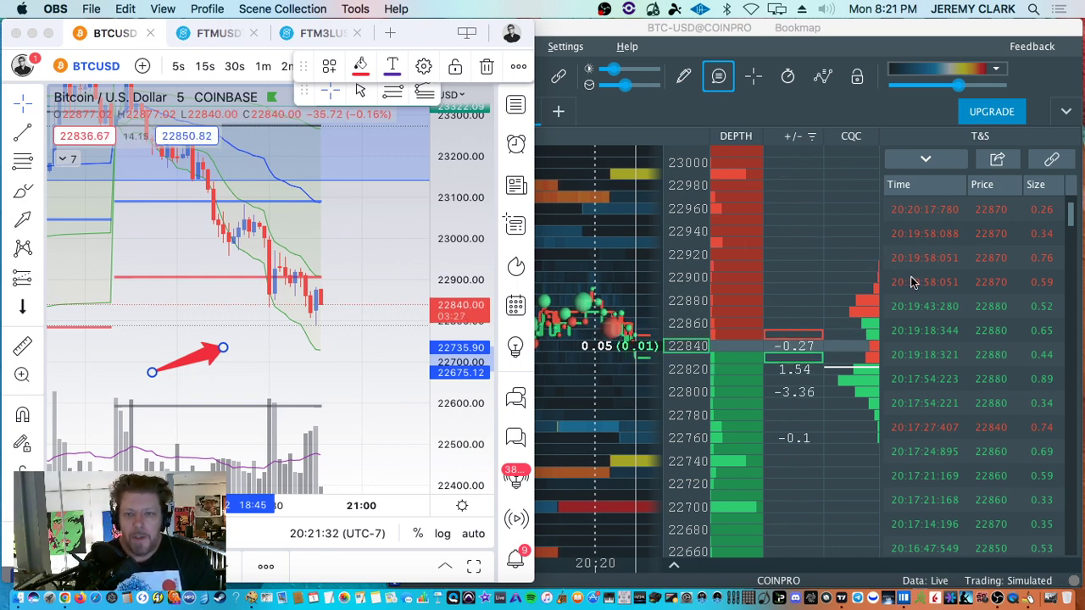
Bring Bookmap forward and draw red lines over the bands near 22960, 22720 and 22690
{"action": "left_click", "coordinate": [807, 32]}
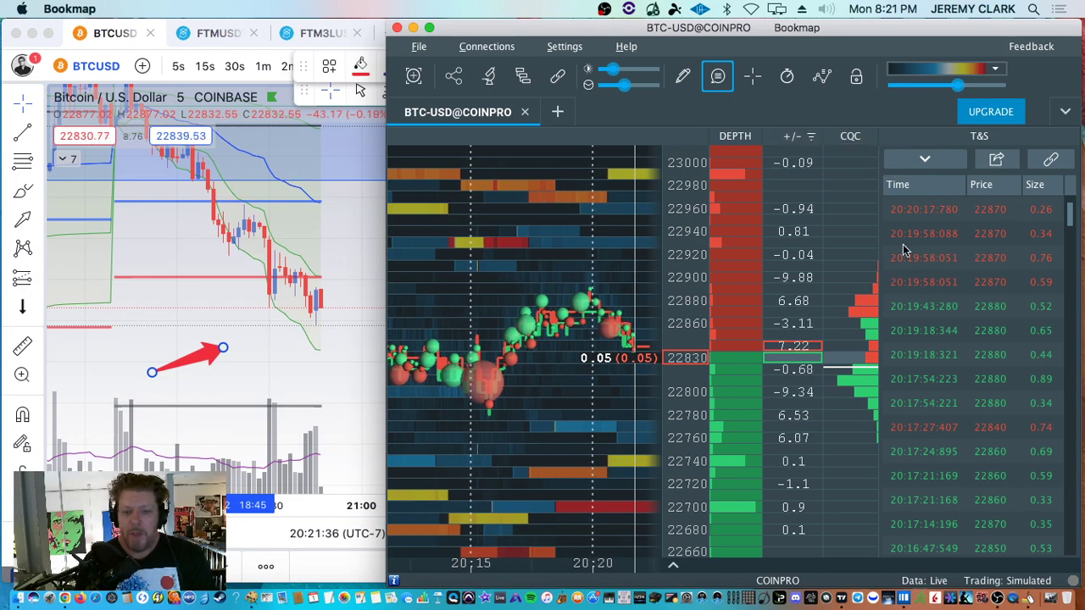
{"action": "left_click", "coordinate": [1027, 599]}
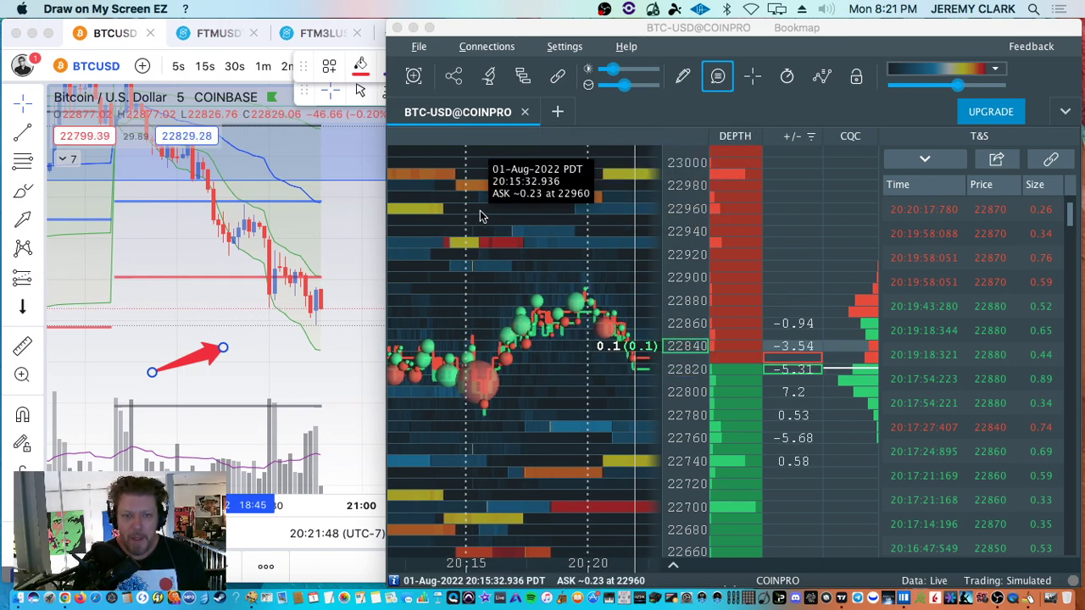
{"action": "left_click_drag", "start_coordinate": [478, 212], "coordinate": [619, 213]}
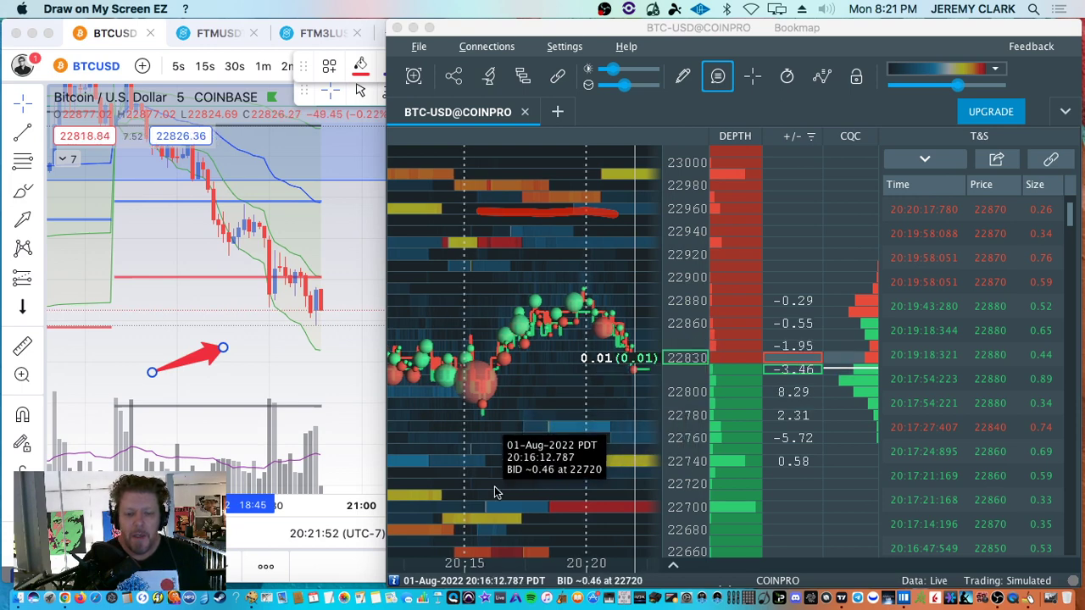
{"action": "left_click_drag", "start_coordinate": [493, 486], "coordinate": [618, 486]}
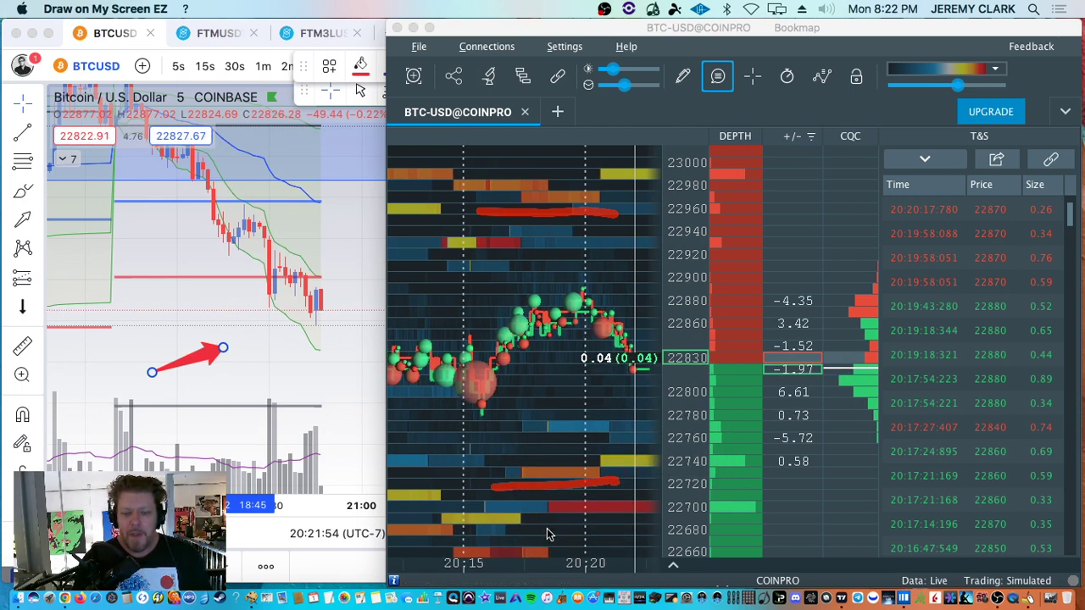
{"action": "left_click_drag", "start_coordinate": [543, 523], "coordinate": [640, 525]}
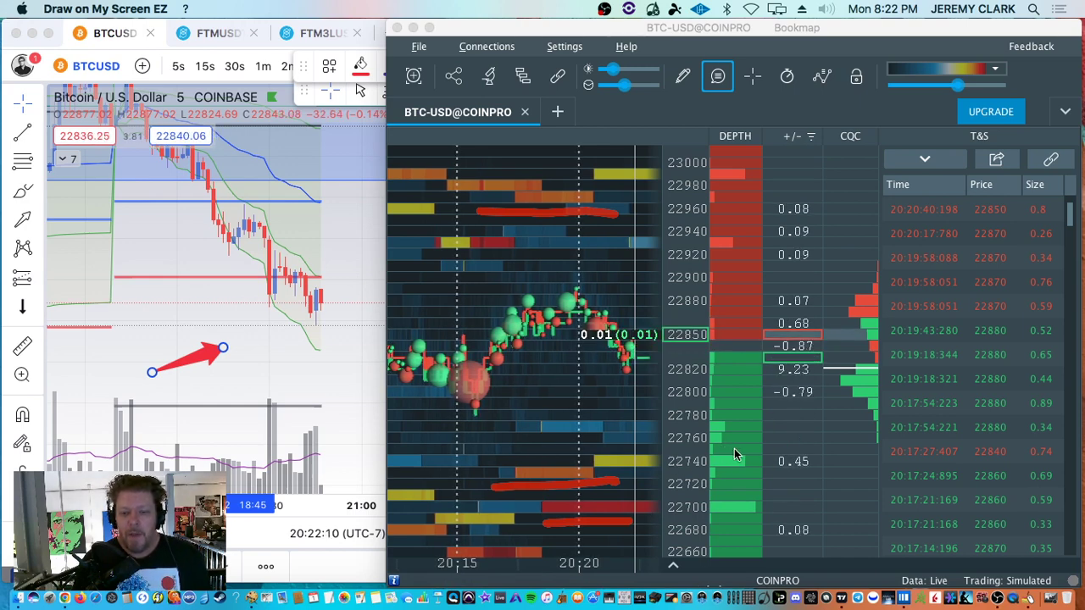
Sketch red lines near 23000, 22720 and 22680 and an arrow on TradingView BTC, then clear them
{"action": "left_click", "coordinate": [342, 357]}
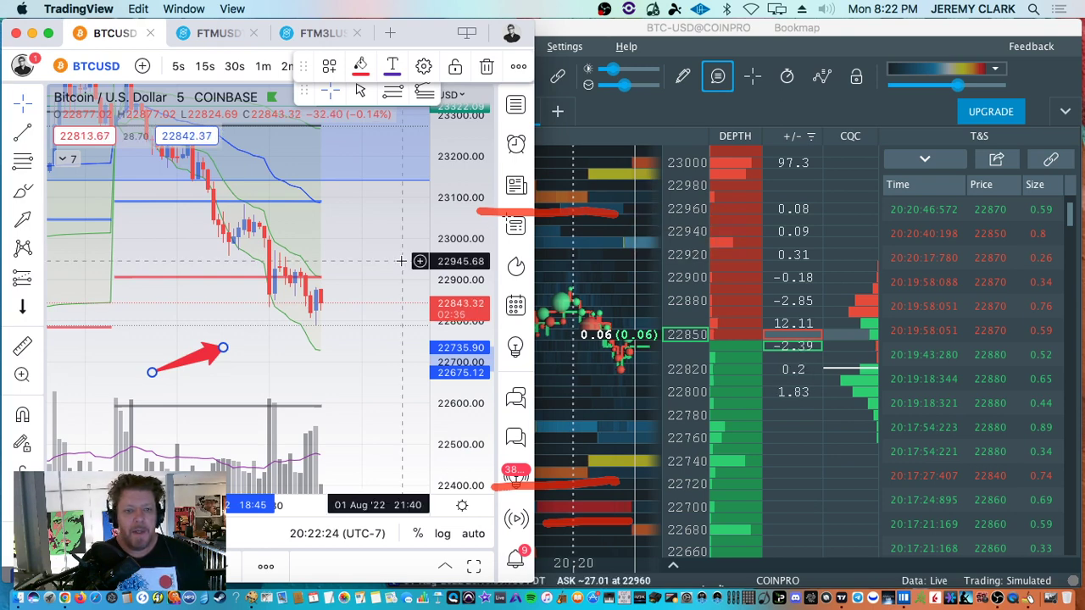
{"action": "left_click_drag", "start_coordinate": [375, 251], "coordinate": [492, 252]}
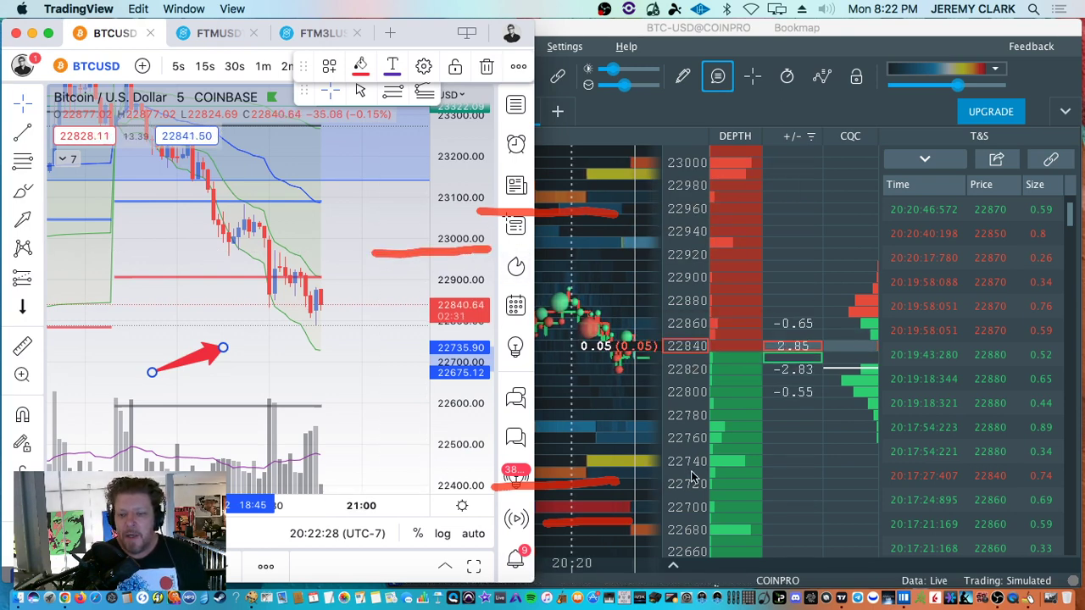
{"action": "left_click_drag", "start_coordinate": [642, 480], "coordinate": [732, 473]}
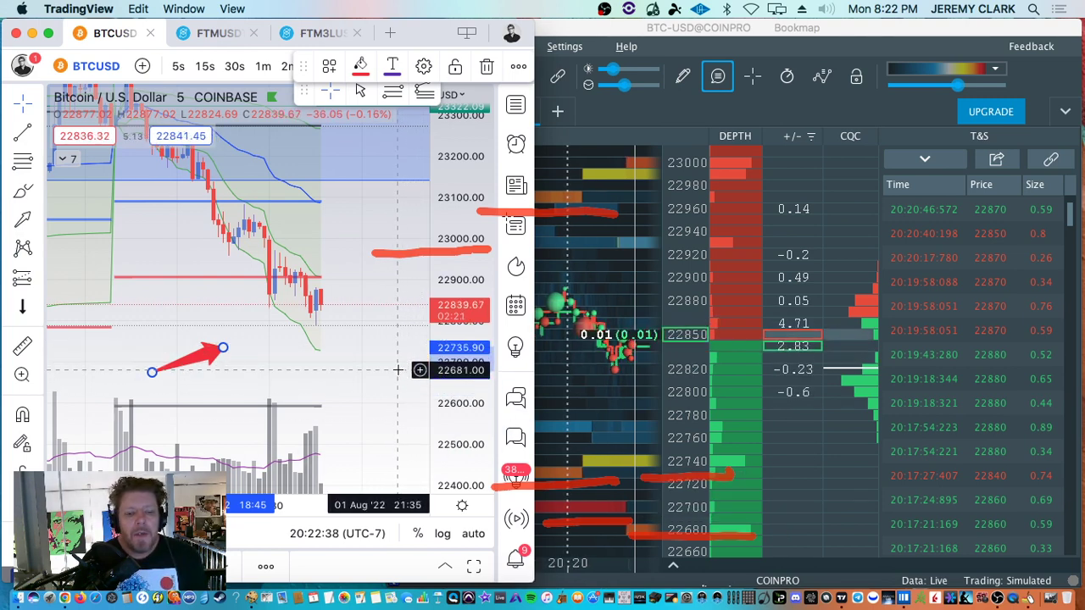
{"action": "left_click_drag", "start_coordinate": [363, 371], "coordinate": [449, 373]}
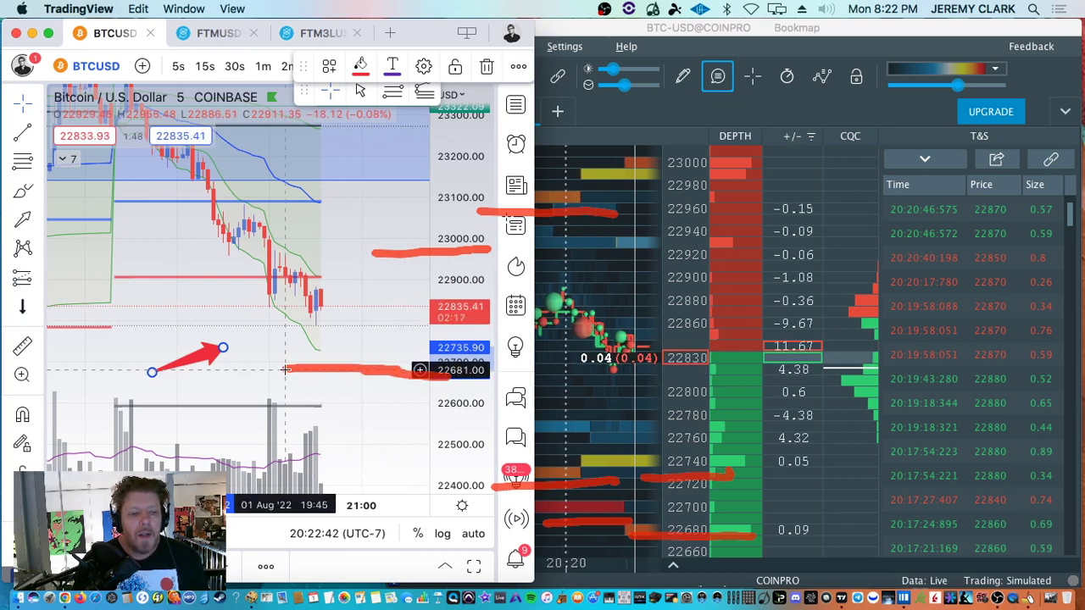
{"action": "left_click_drag", "start_coordinate": [441, 375], "coordinate": [339, 337]}
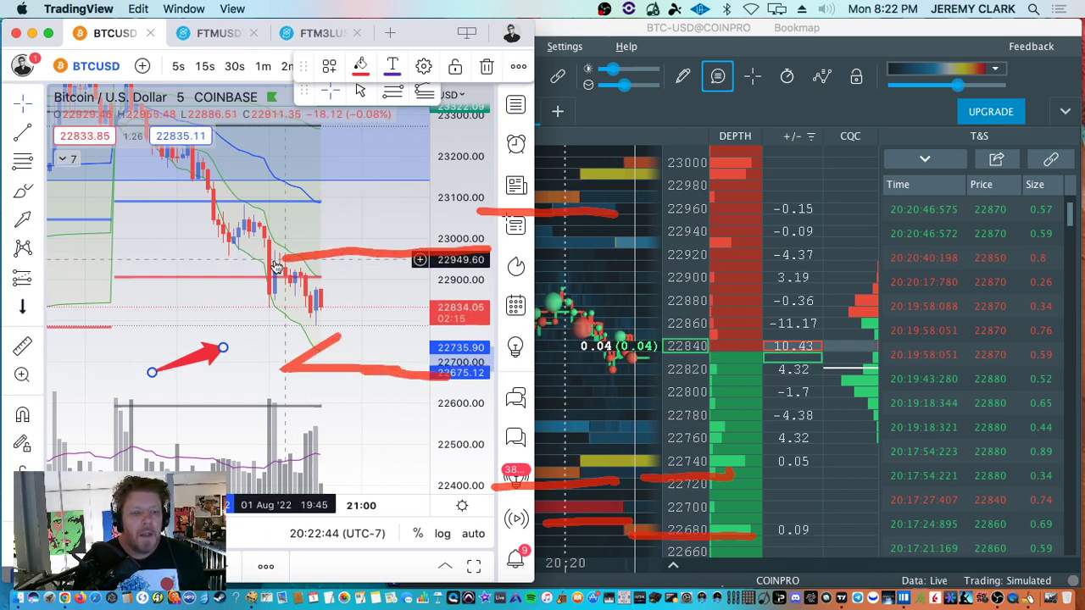
{"action": "left_click_drag", "start_coordinate": [373, 252], "coordinate": [265, 262]}
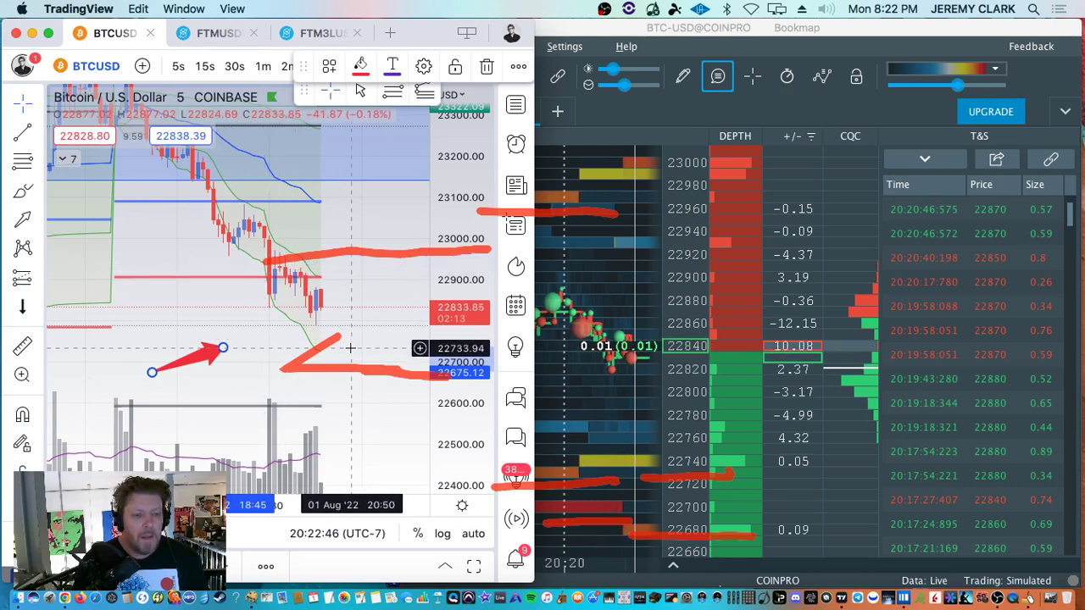
{"action": "key", "text": "Escape"}
Redraw red lines near 23000 and 22730 and move the arrow up toward the lower line
{"action": "left_click_drag", "start_coordinate": [441, 254], "coordinate": [314, 252]}
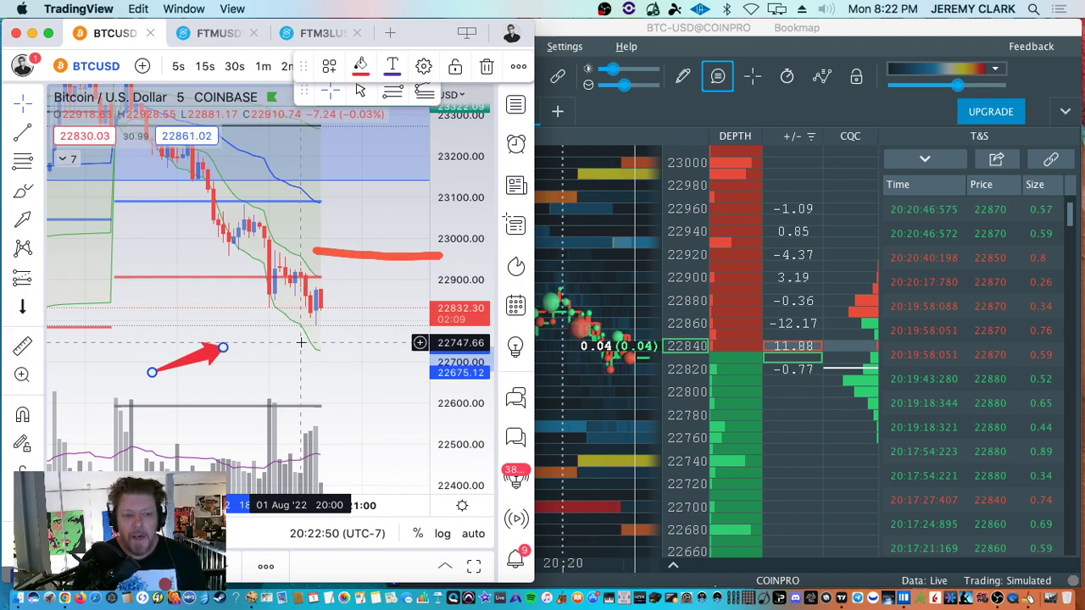
{"action": "left_click_drag", "start_coordinate": [301, 342], "coordinate": [433, 344]}
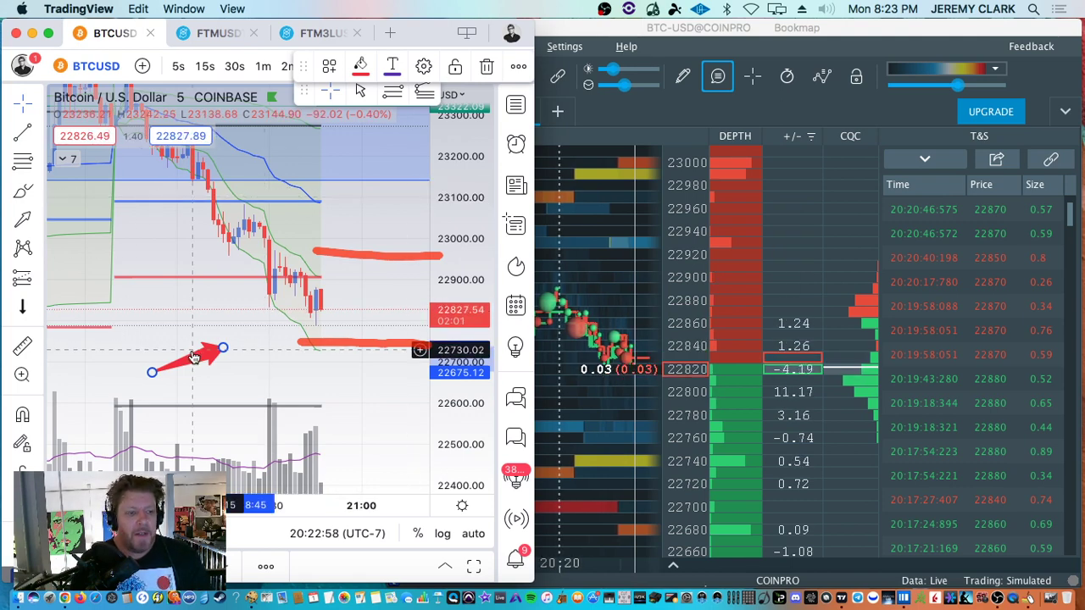
{"action": "mouse_move", "coordinate": [193, 356]}
{"action": "left_mouse_down"}
{"action": "mouse_move", "coordinate": [227, 297]}
{"action": "mouse_move", "coordinate": [170, 146]}
{"action": "mouse_move", "coordinate": [182, 222]}
{"action": "mouse_move", "coordinate": [161, 178]}
{"action": "mouse_move", "coordinate": [193, 241]}
{"action": "mouse_move", "coordinate": [250, 302]}
{"action": "mouse_move", "coordinate": [101, 296]}
{"action": "mouse_move", "coordinate": [243, 280]}
{"action": "mouse_move", "coordinate": [196, 286]}
{"action": "mouse_move", "coordinate": [292, 292]}
{"action": "mouse_move", "coordinate": [244, 403]}
{"action": "mouse_move", "coordinate": [281, 384]}
{"action": "mouse_move", "coordinate": [269, 371]}
{"action": "left_mouse_up"}
Bring Bookmap forward and mark the 22960–22980 ask bands and 22720–22740 bid bands in red
{"action": "left_click", "coordinate": [643, 100]}
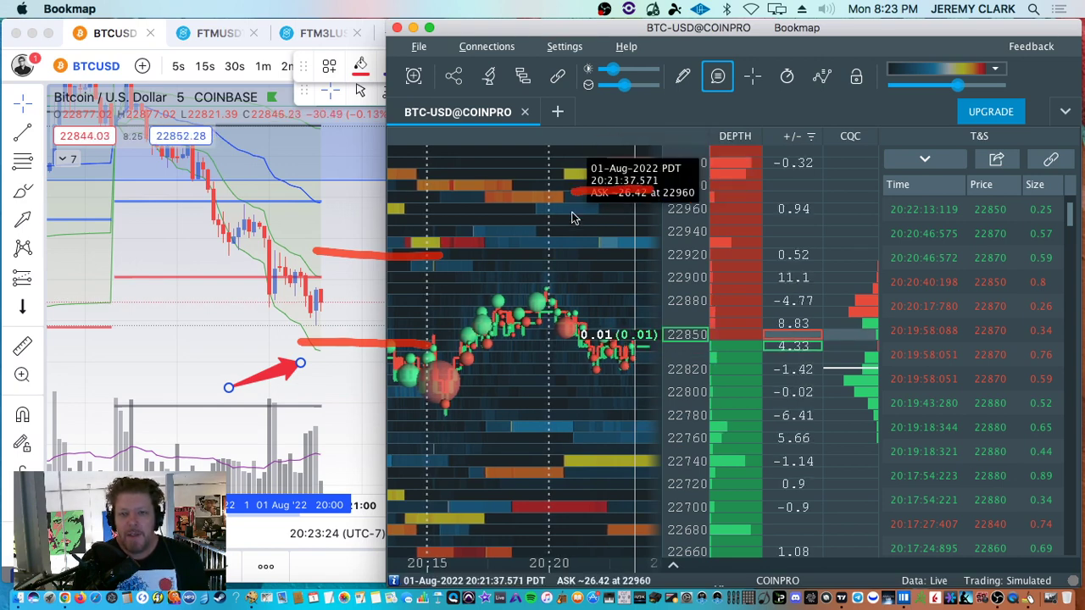
{"action": "left_click_drag", "start_coordinate": [593, 216], "coordinate": [650, 213]}
{"action": "left_click_drag", "start_coordinate": [561, 233], "coordinate": [654, 240]}
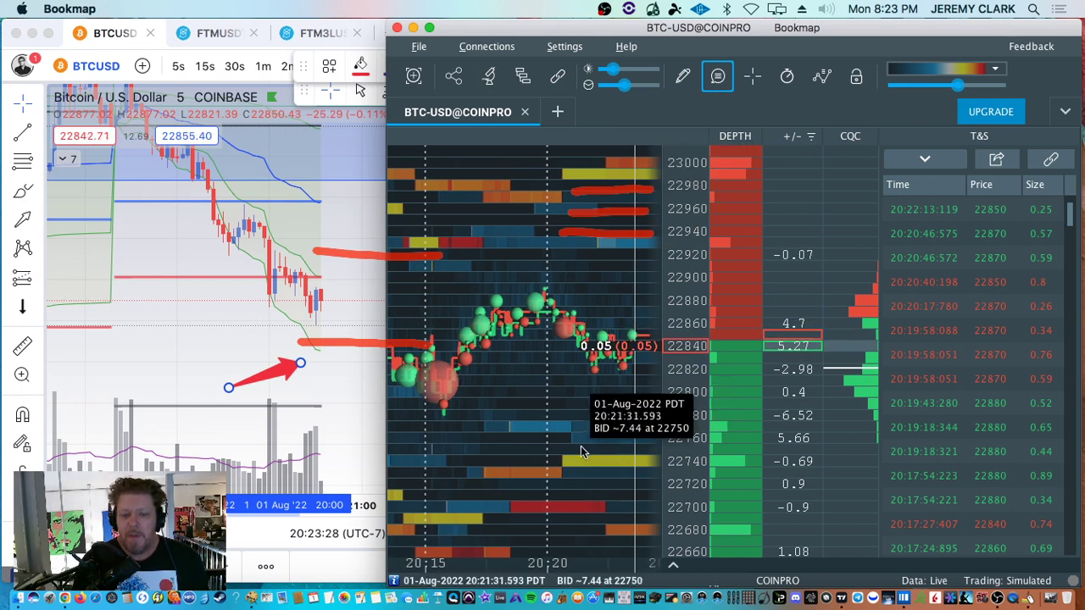
{"action": "mouse_move", "coordinate": [572, 449]}
{"action": "left_mouse_down"}
{"action": "mouse_move", "coordinate": [630, 456]}
{"action": "mouse_move", "coordinate": [644, 477]}
{"action": "mouse_move", "coordinate": [665, 474]}
{"action": "mouse_move", "coordinate": [646, 504]}
{"action": "left_mouse_up"}
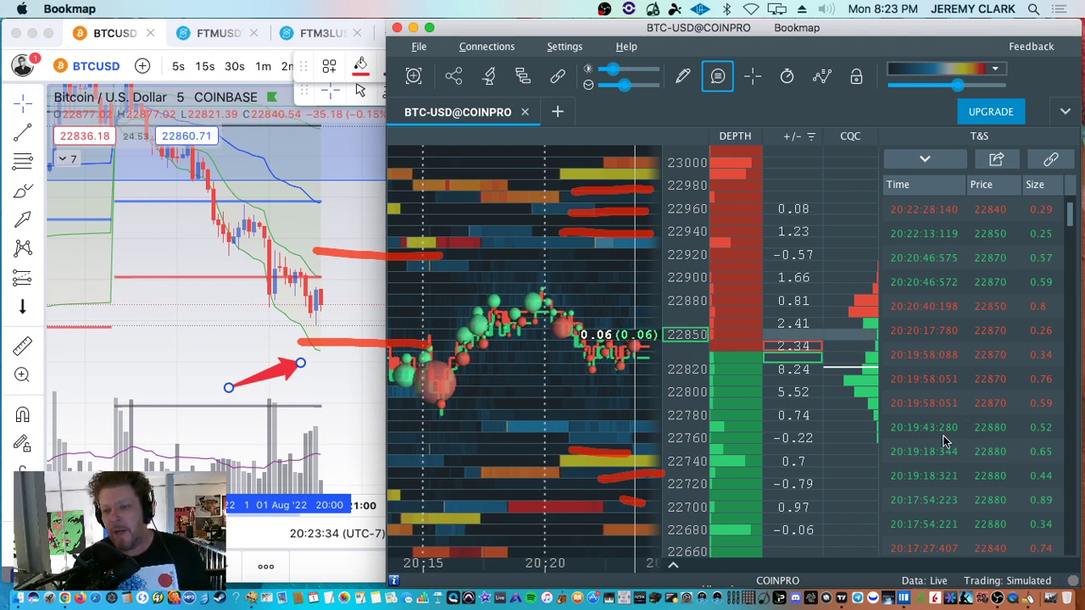
Zoom the price axis in and box the 22840–22850 rows in red
{"action": "scroll", "coordinate": [682, 456], "scroll_direction": "up", "scroll_amount": 2}
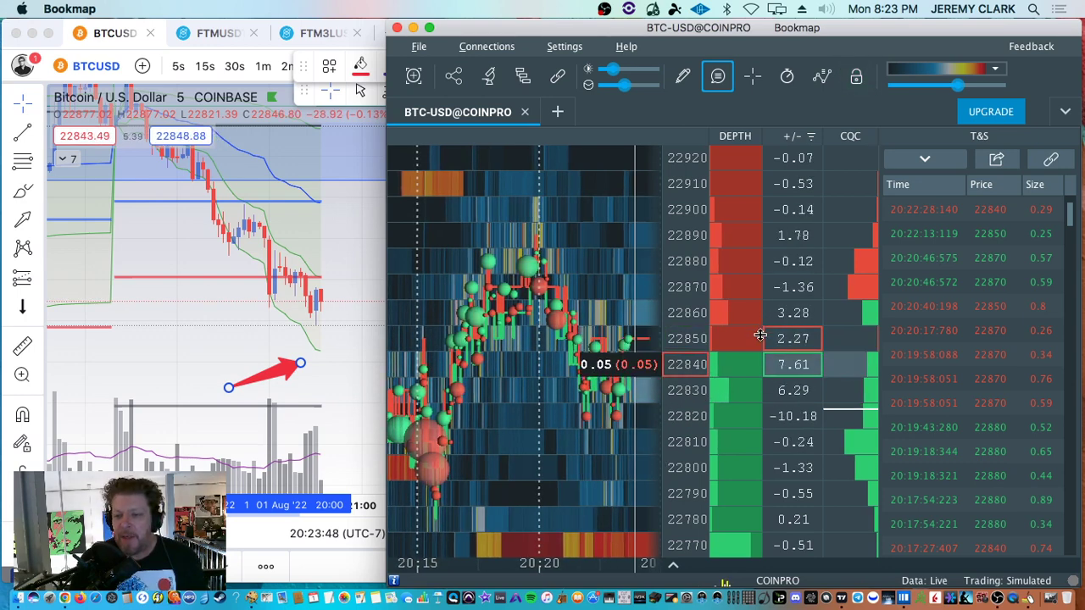
{"action": "mouse_move", "coordinate": [763, 303]}
{"action": "left_mouse_down"}
{"action": "mouse_move", "coordinate": [839, 299]}
{"action": "mouse_move", "coordinate": [831, 344]}
{"action": "left_mouse_up"}
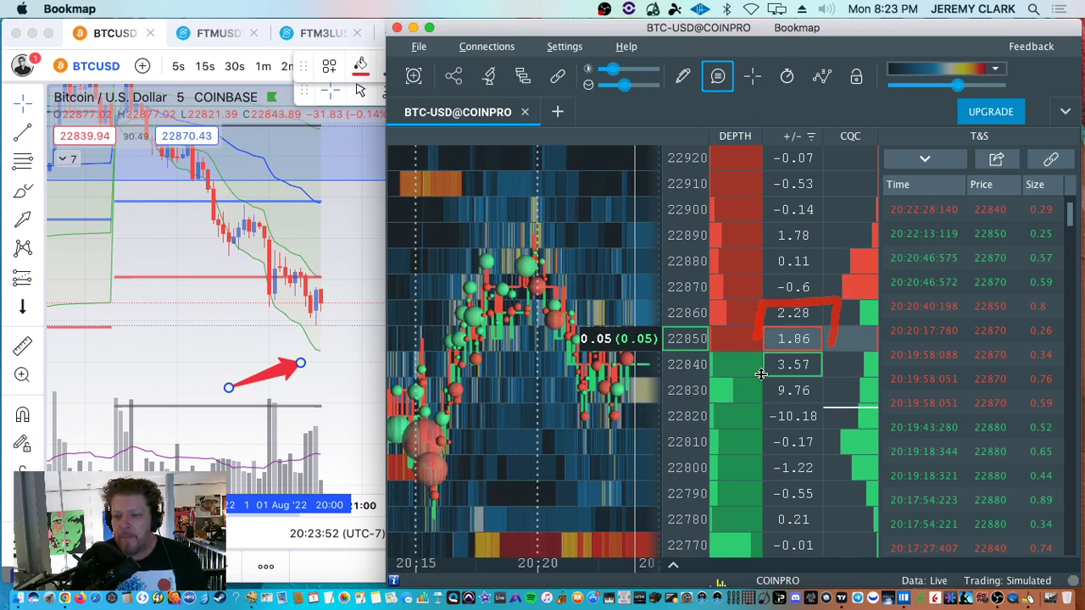
{"action": "mouse_move", "coordinate": [753, 408]}
{"action": "left_mouse_down"}
{"action": "mouse_move", "coordinate": [826, 405]}
{"action": "mouse_move", "coordinate": [838, 389]}
{"action": "mouse_move", "coordinate": [834, 338]}
{"action": "left_mouse_up"}
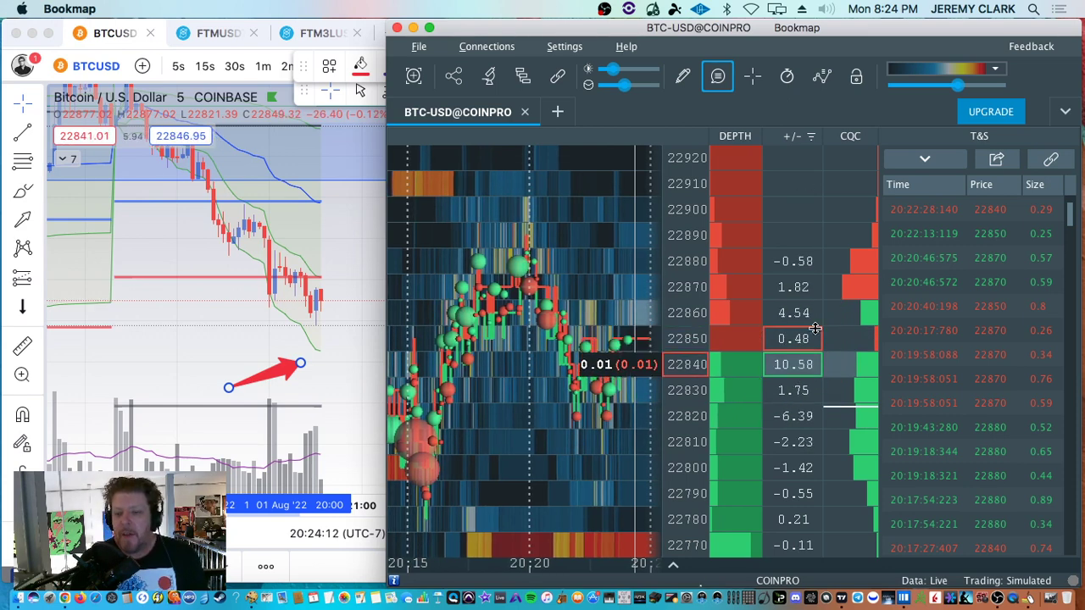
Zoom in further and draw a red curve down the DEPTH column to the lowest bid rows
{"action": "scroll", "coordinate": [679, 376], "scroll_direction": "up", "scroll_amount": 1}
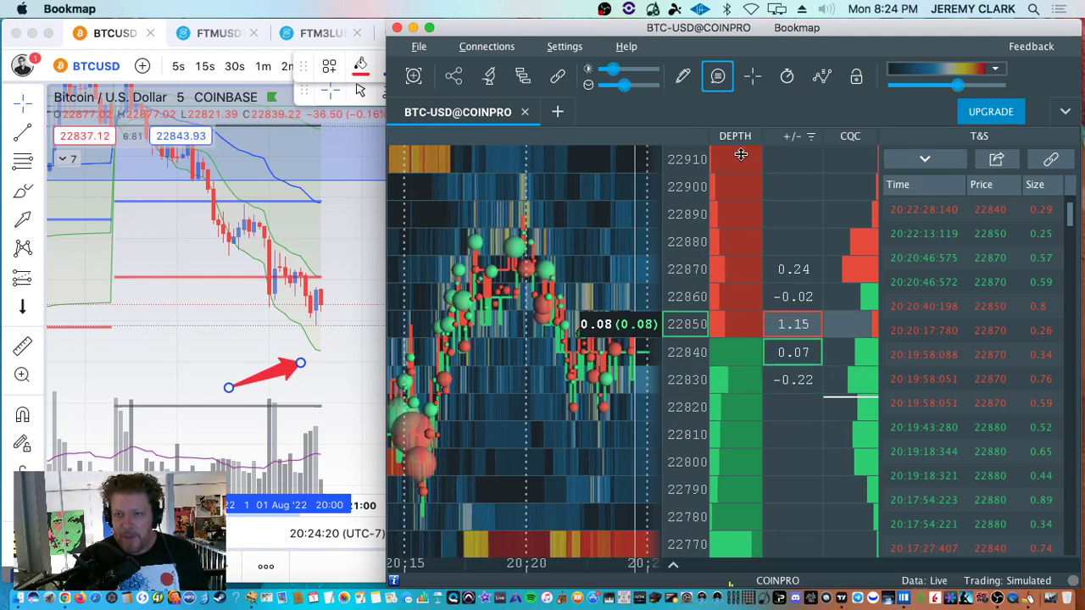
{"action": "mouse_move", "coordinate": [729, 146]}
{"action": "left_mouse_down"}
{"action": "mouse_move", "coordinate": [768, 159]}
{"action": "mouse_move", "coordinate": [764, 187]}
{"action": "left_mouse_up"}
{"action": "left_click_drag", "start_coordinate": [751, 275], "coordinate": [755, 345]}
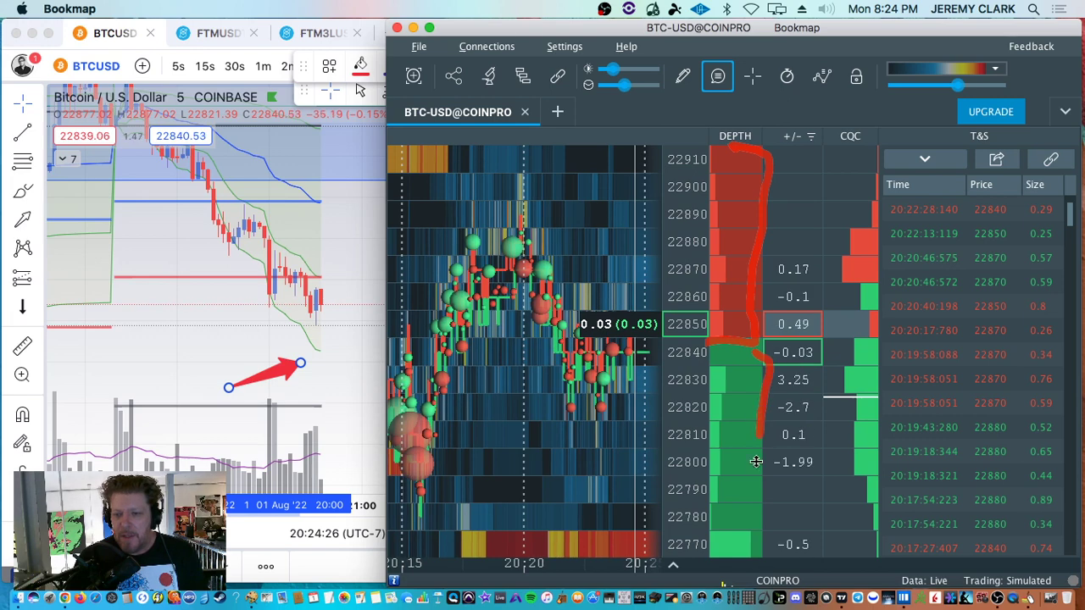
{"action": "left_click_drag", "start_coordinate": [754, 465], "coordinate": [746, 552]}
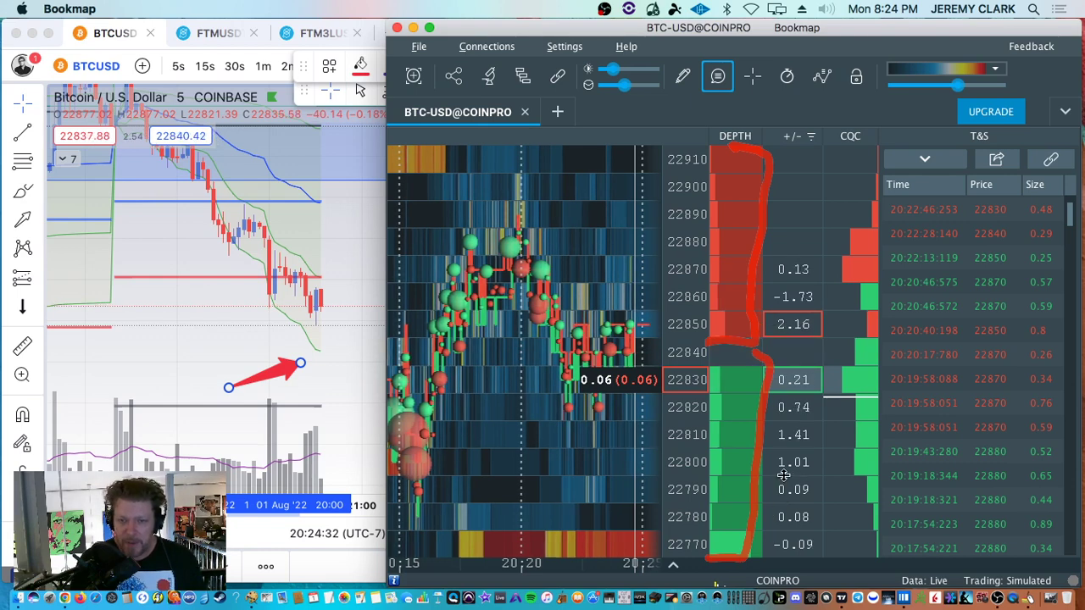
{"action": "key", "text": "Escape"}
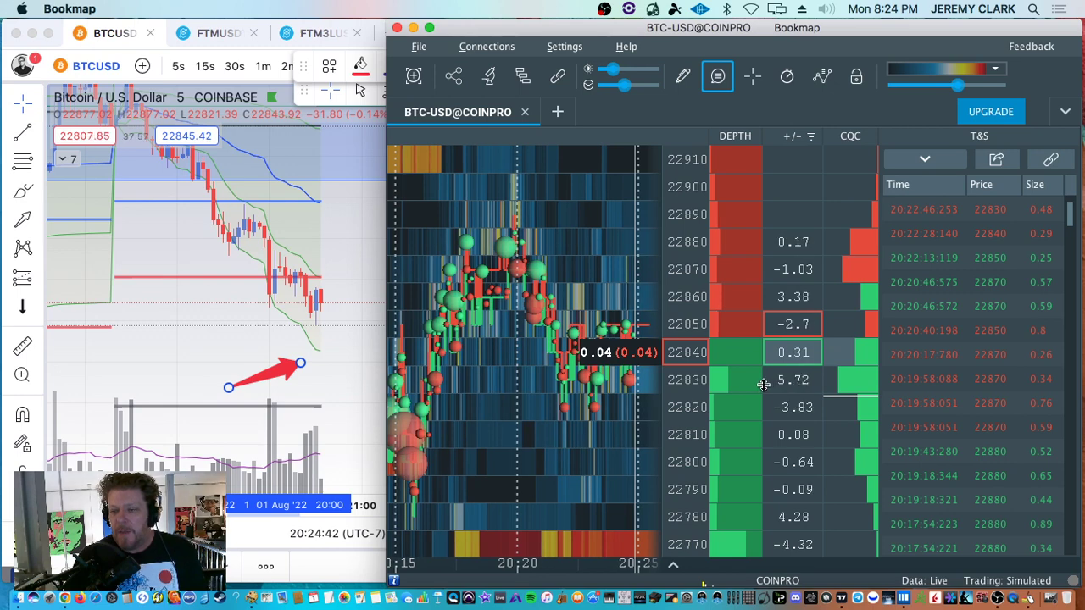
{"action": "left_click_drag", "start_coordinate": [797, 383], "coordinate": [834, 382]}
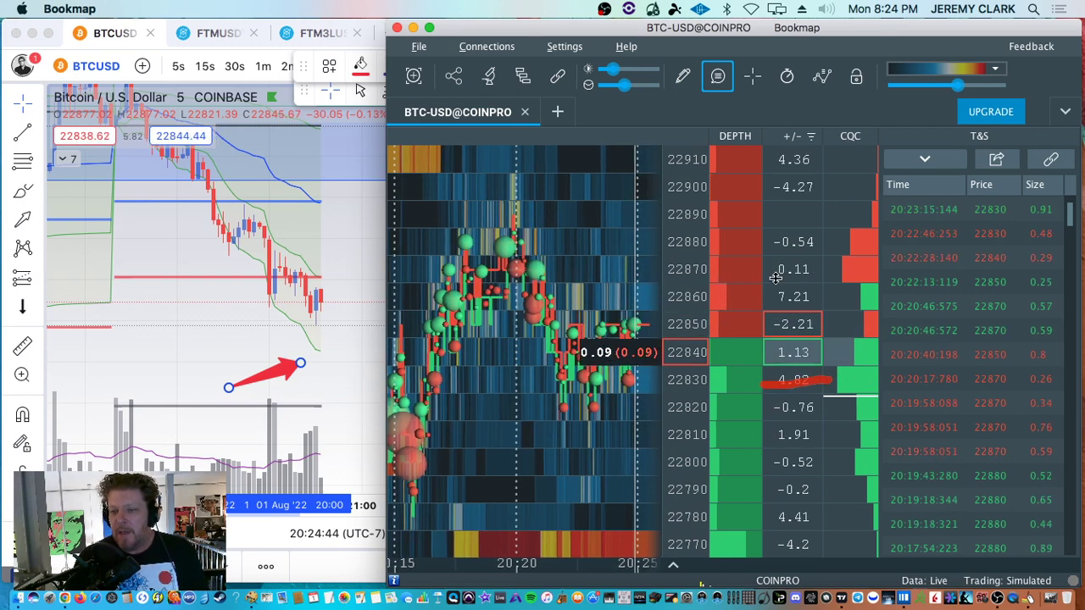
{"action": "left_click_drag", "start_coordinate": [769, 297], "coordinate": [829, 295]}
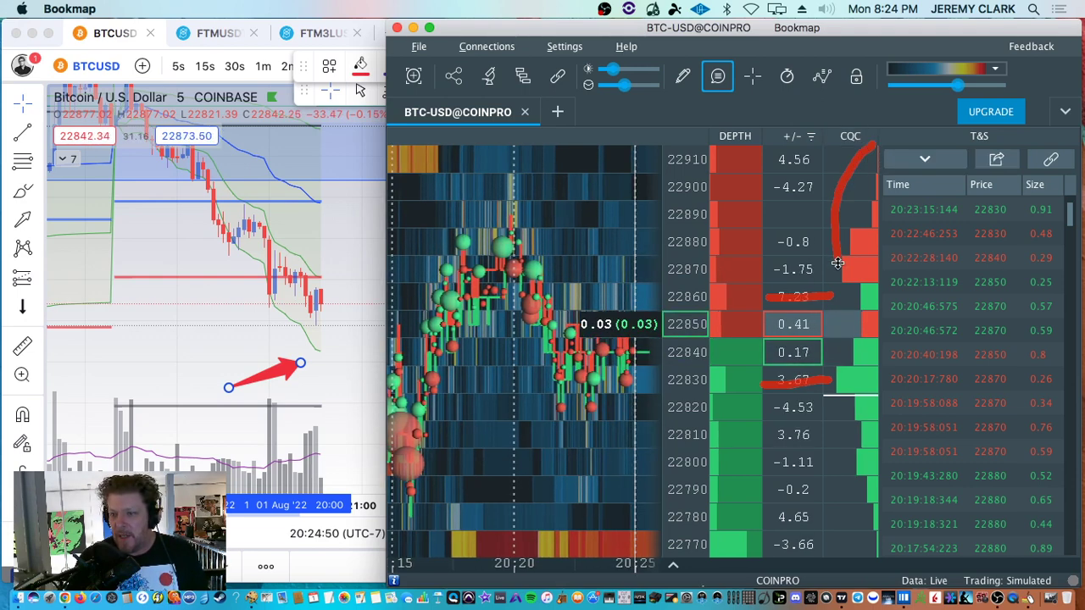
{"action": "left_click_drag", "start_coordinate": [838, 265], "coordinate": [841, 325]}
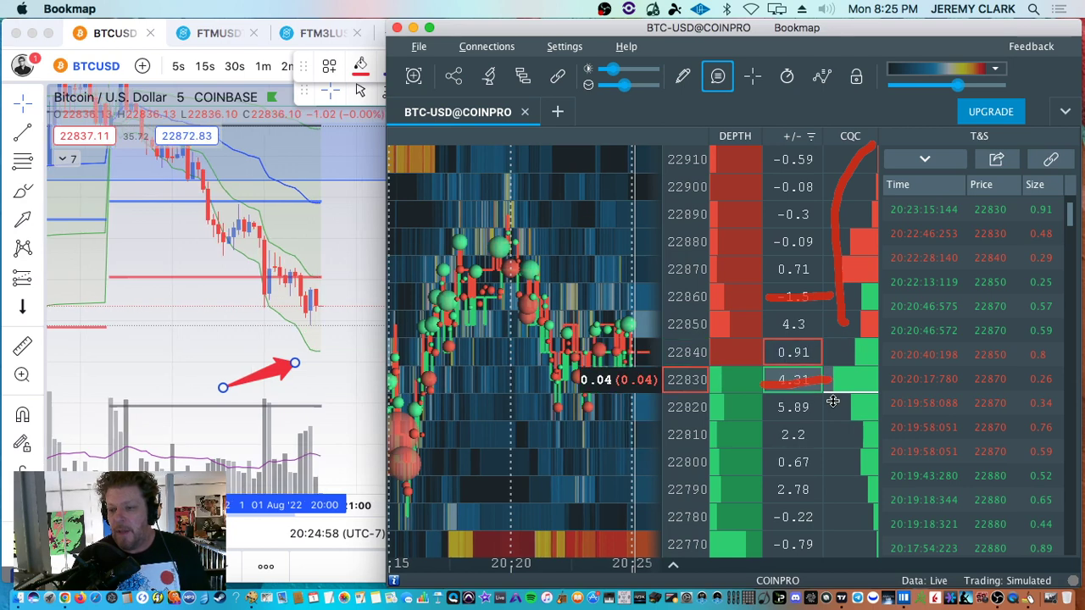
{"action": "mouse_move", "coordinate": [832, 400]}
{"action": "left_mouse_down"}
{"action": "mouse_move", "coordinate": [840, 477]}
{"action": "mouse_move", "coordinate": [869, 523]}
{"action": "left_mouse_up"}
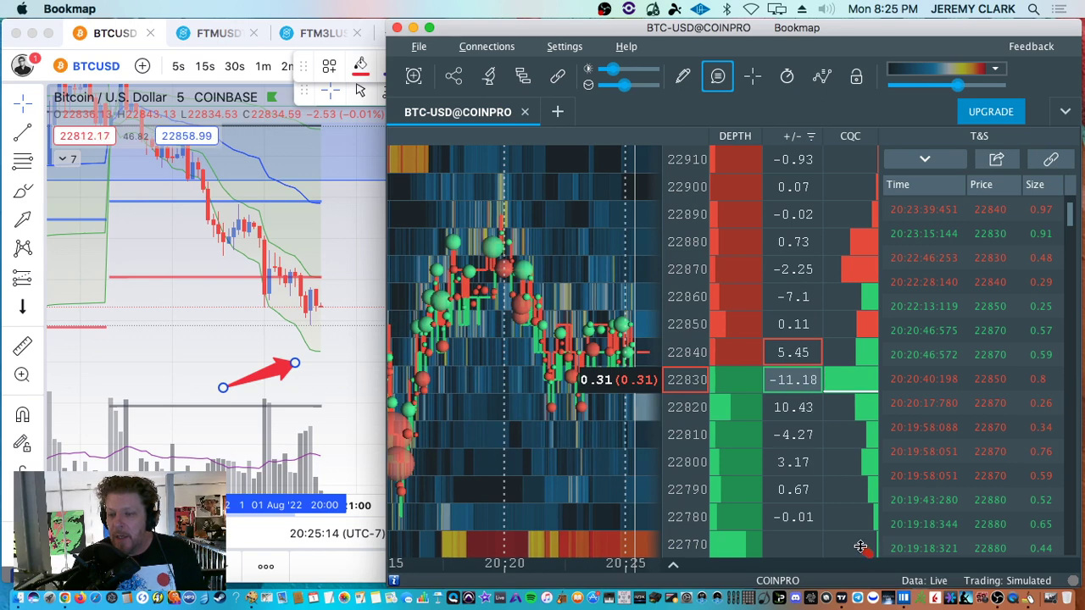
{"action": "left_click_drag", "start_coordinate": [859, 544], "coordinate": [830, 470]}
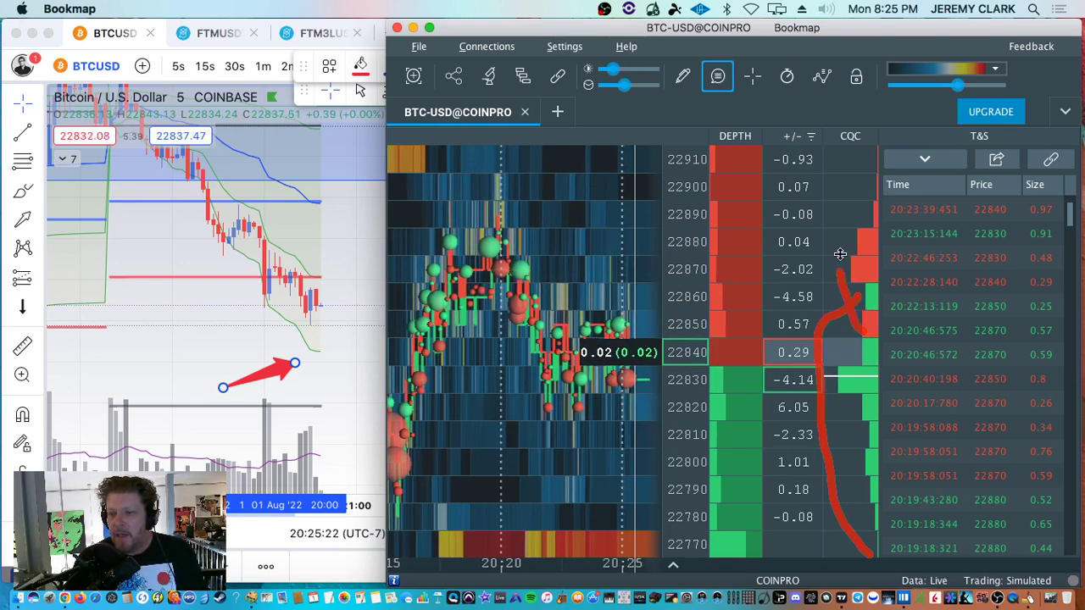
{"action": "left_click_drag", "start_coordinate": [868, 187], "coordinate": [880, 172]}
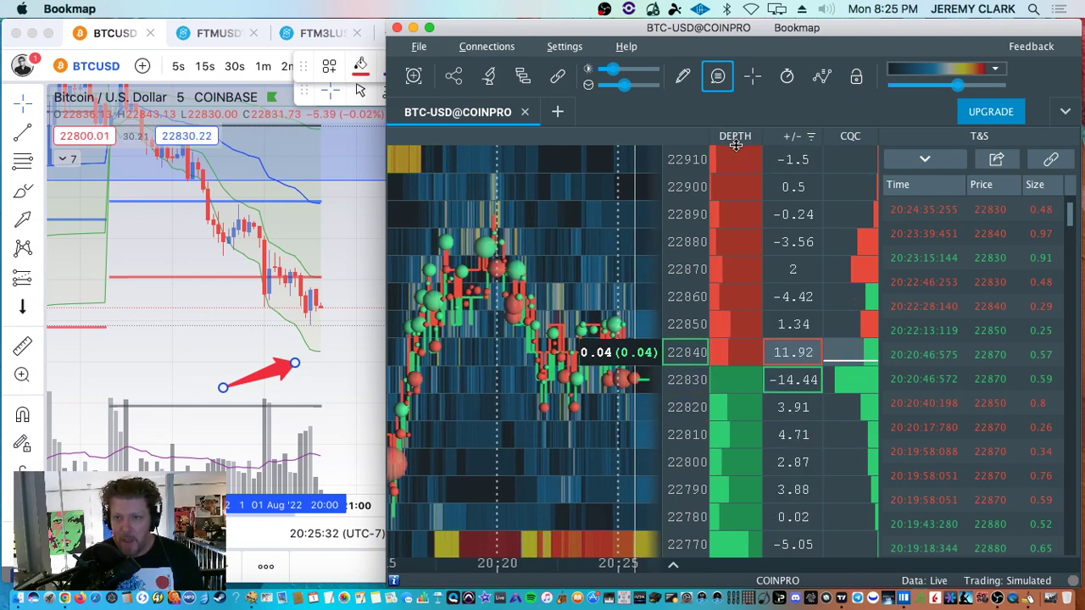
Draw a red line down the +/- imbalance column hooking into the DEPTH bars, then zoom in
{"action": "left_click_drag", "start_coordinate": [776, 150], "coordinate": [768, 357]}
{"action": "mouse_move", "coordinate": [765, 397]}
{"action": "left_mouse_down"}
{"action": "mouse_move", "coordinate": [768, 415]}
{"action": "mouse_move", "coordinate": [734, 417]}
{"action": "mouse_move", "coordinate": [765, 409]}
{"action": "mouse_move", "coordinate": [768, 441]}
{"action": "mouse_move", "coordinate": [762, 544]}
{"action": "mouse_move", "coordinate": [734, 555]}
{"action": "left_mouse_up"}
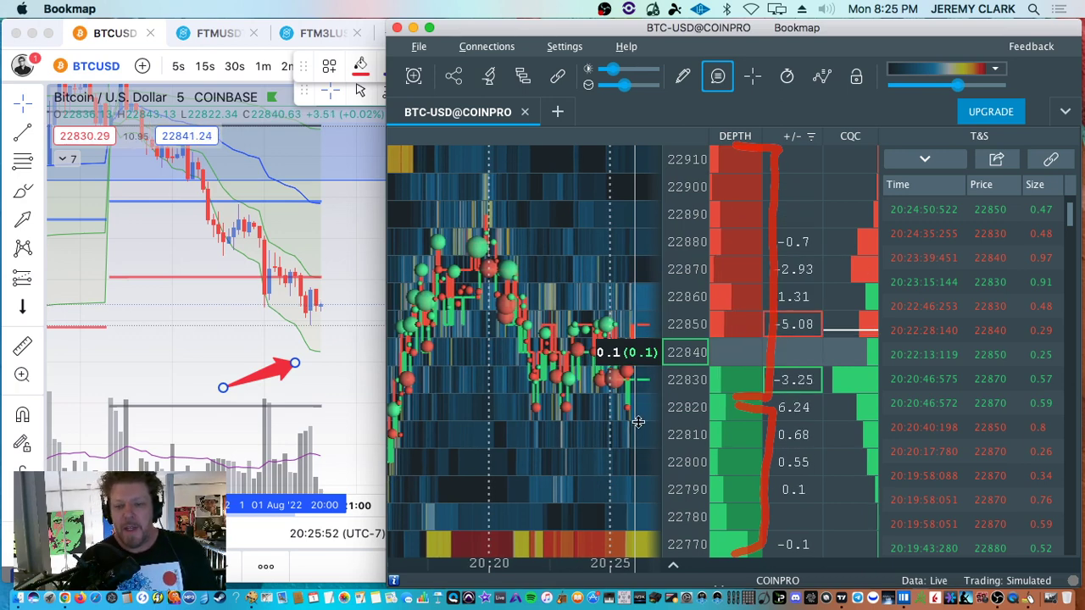
{"action": "scroll", "coordinate": [604, 430], "scroll_direction": "up", "scroll_amount": 2}
{"action": "scroll", "coordinate": [708, 414], "scroll_direction": "up", "scroll_amount": 2}
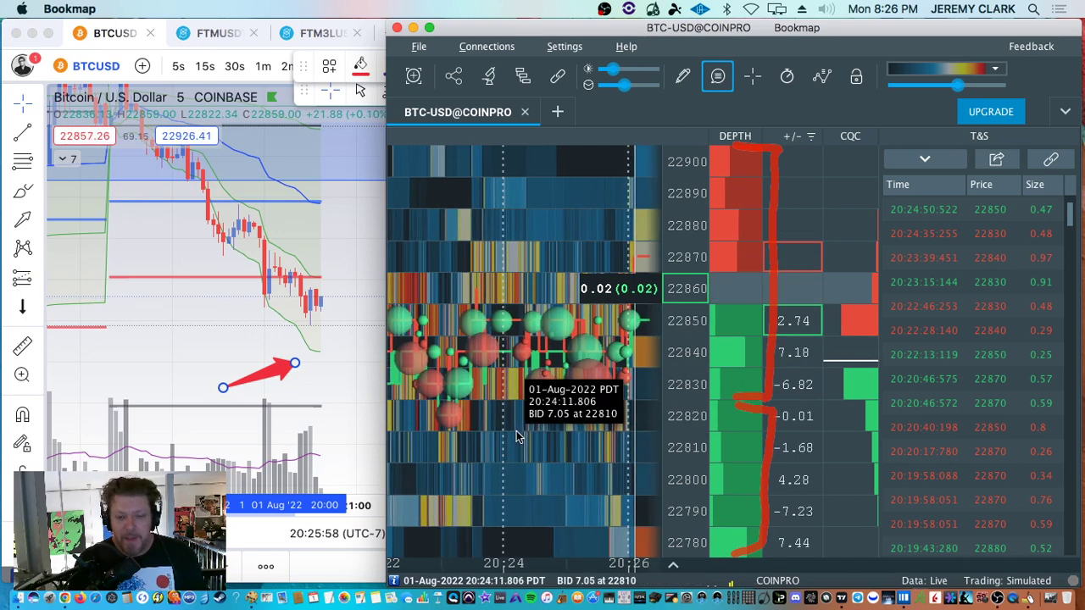
Mark the trade bubbles below price and a hook near 22880 in red, then clear them
{"action": "mouse_move", "coordinate": [513, 420]}
{"action": "left_mouse_down"}
{"action": "mouse_move", "coordinate": [551, 438]}
{"action": "mouse_move", "coordinate": [585, 435]}
{"action": "mouse_move", "coordinate": [612, 416]}
{"action": "left_mouse_up"}
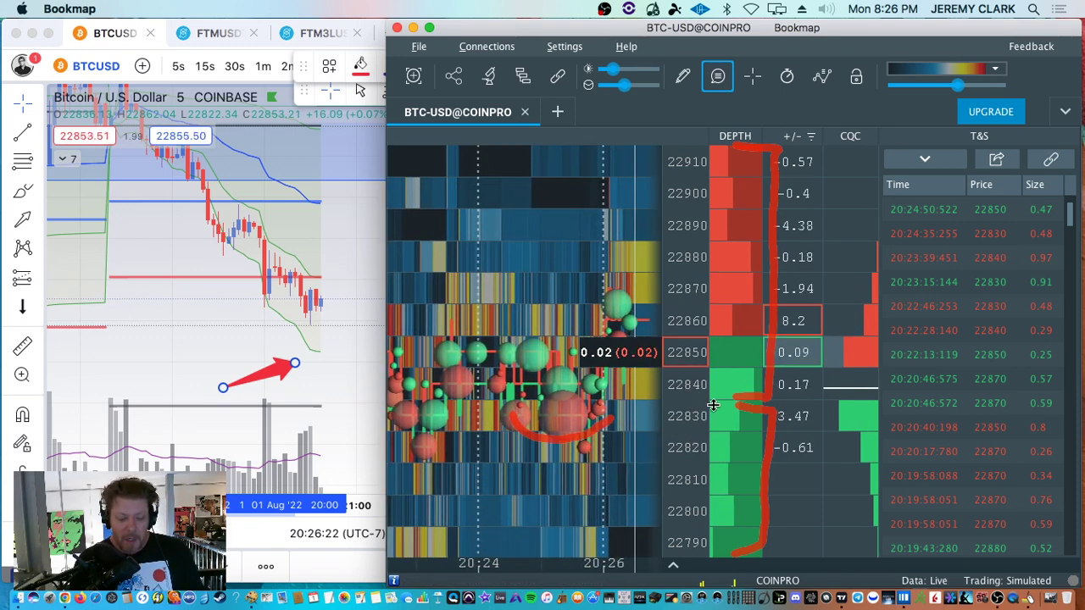
{"action": "mouse_move", "coordinate": [604, 231]}
{"action": "left_mouse_down"}
{"action": "mouse_move", "coordinate": [558, 244]}
{"action": "mouse_move", "coordinate": [566, 266]}
{"action": "mouse_move", "coordinate": [594, 276]}
{"action": "mouse_move", "coordinate": [563, 292]}
{"action": "mouse_move", "coordinate": [595, 309]}
{"action": "left_mouse_up"}
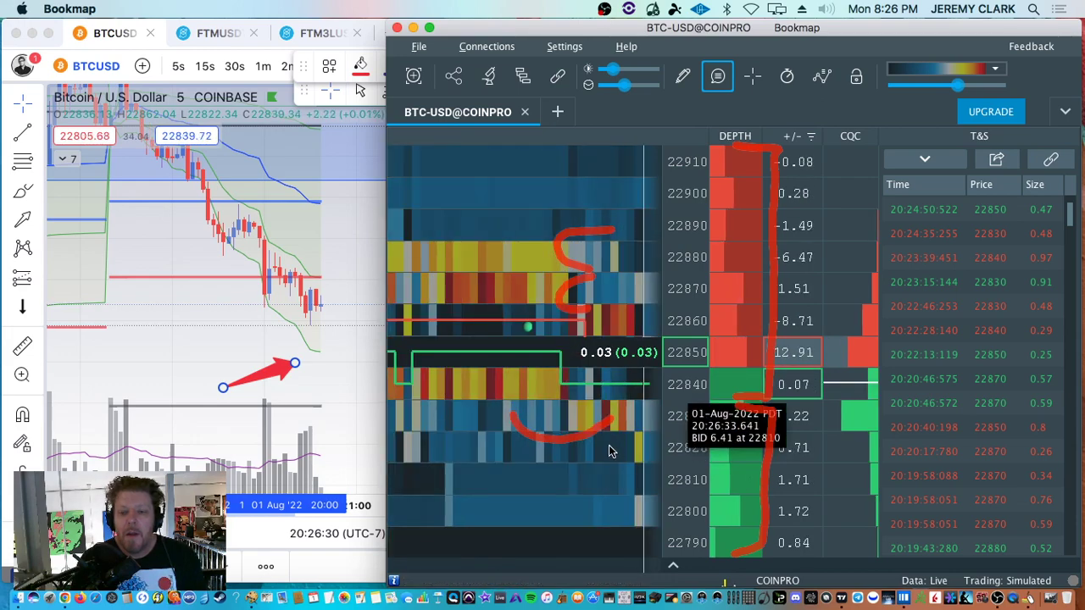
{"action": "key", "text": "Escape"}
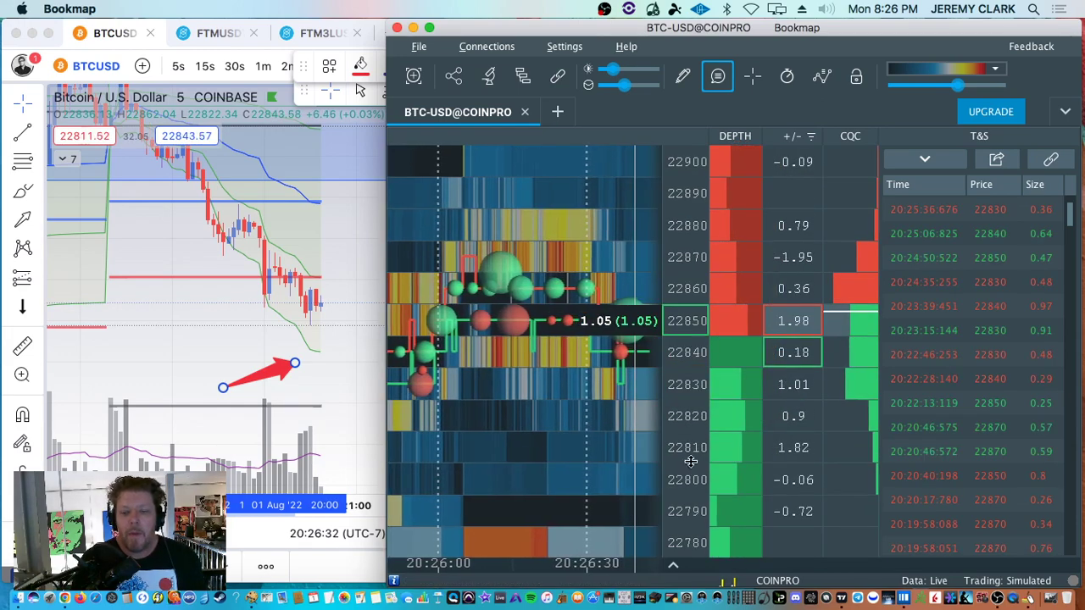
Zoom the ladder to 30-point rows and underline the bubbles below 22850
{"action": "scroll", "coordinate": [611, 469], "scroll_direction": "up", "scroll_amount": 3}
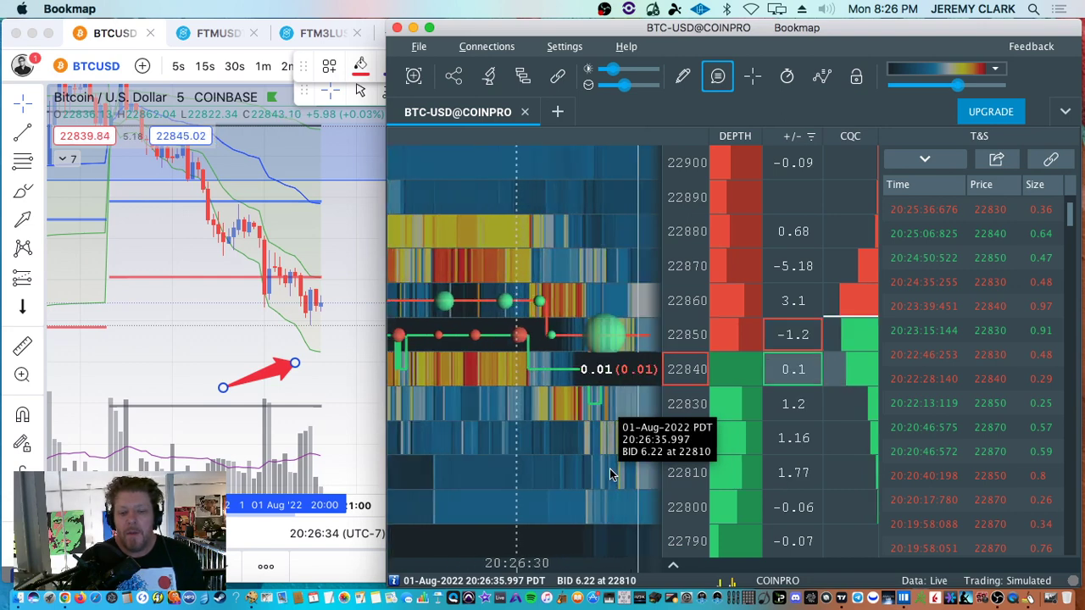
{"action": "scroll", "coordinate": [704, 441], "scroll_direction": "down", "scroll_amount": 1}
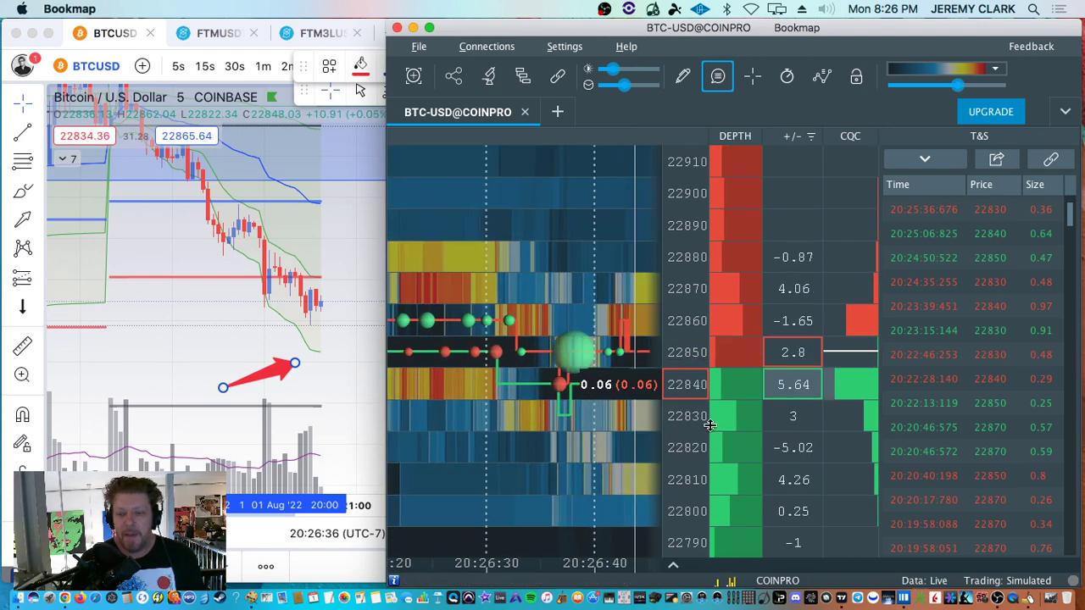
{"action": "scroll", "coordinate": [710, 425], "scroll_direction": "up", "scroll_amount": 1}
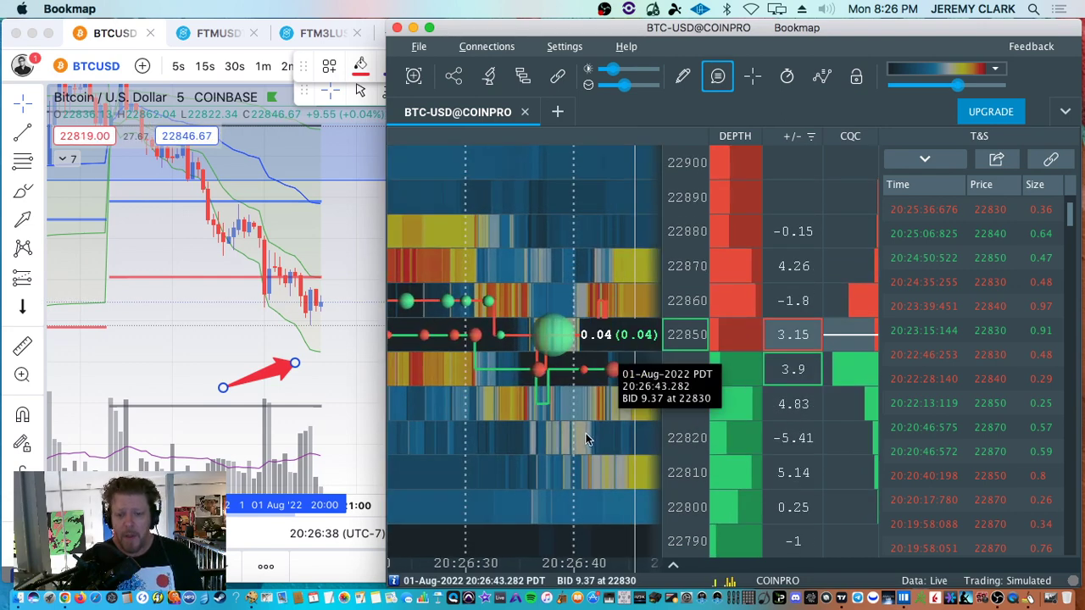
{"action": "scroll", "coordinate": [596, 452], "scroll_direction": "up", "scroll_amount": 2}
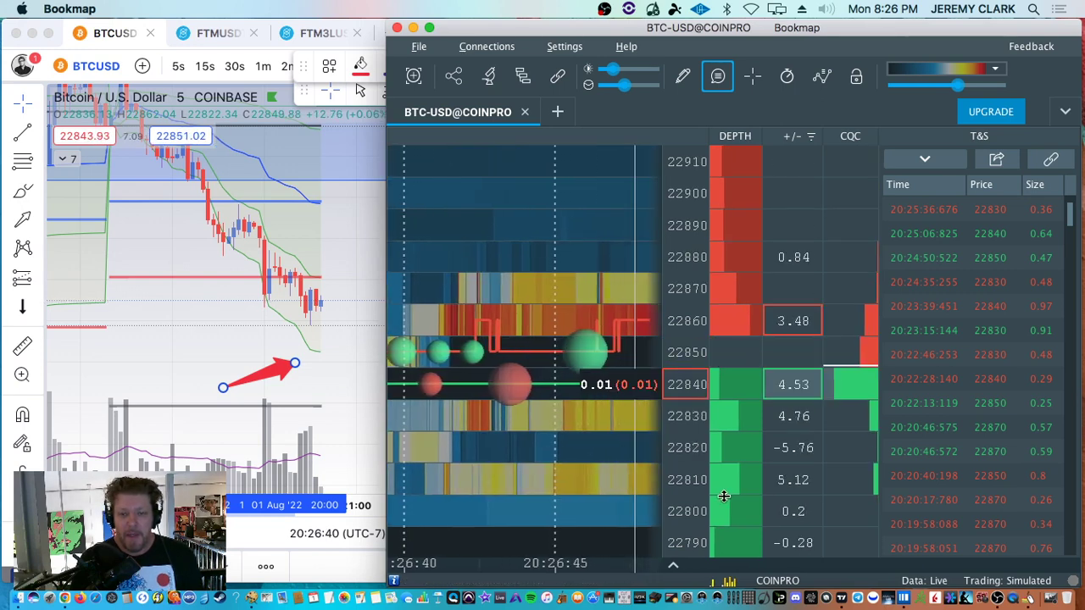
{"action": "scroll", "coordinate": [707, 543], "scroll_direction": "down", "scroll_amount": 1}
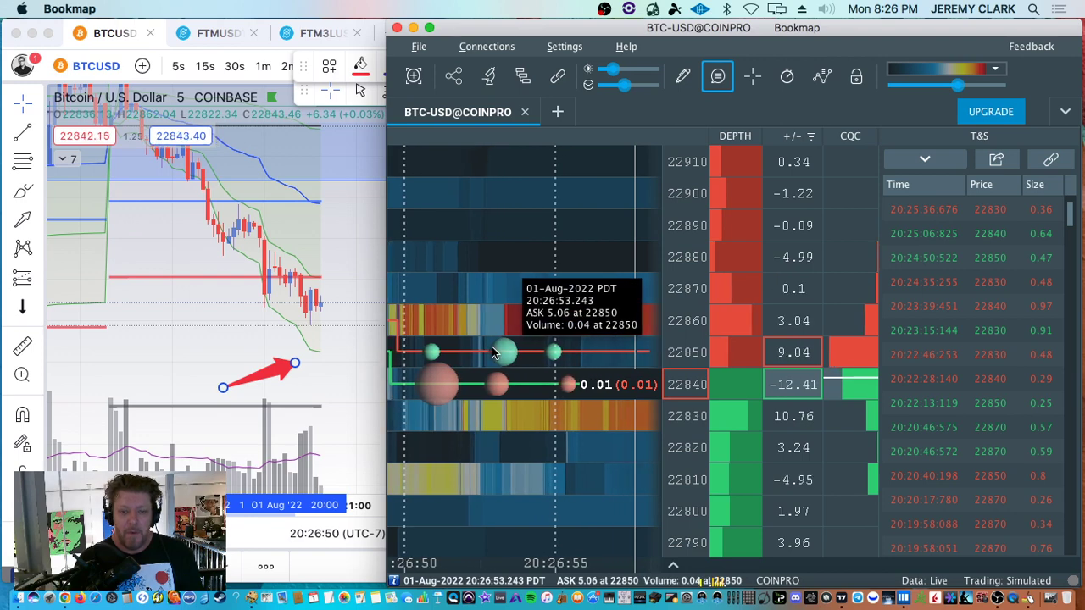
{"action": "mouse_move", "coordinate": [489, 356]}
{"action": "left_mouse_down"}
{"action": "mouse_move", "coordinate": [568, 373]}
{"action": "mouse_move", "coordinate": [631, 343]}
{"action": "left_mouse_up"}
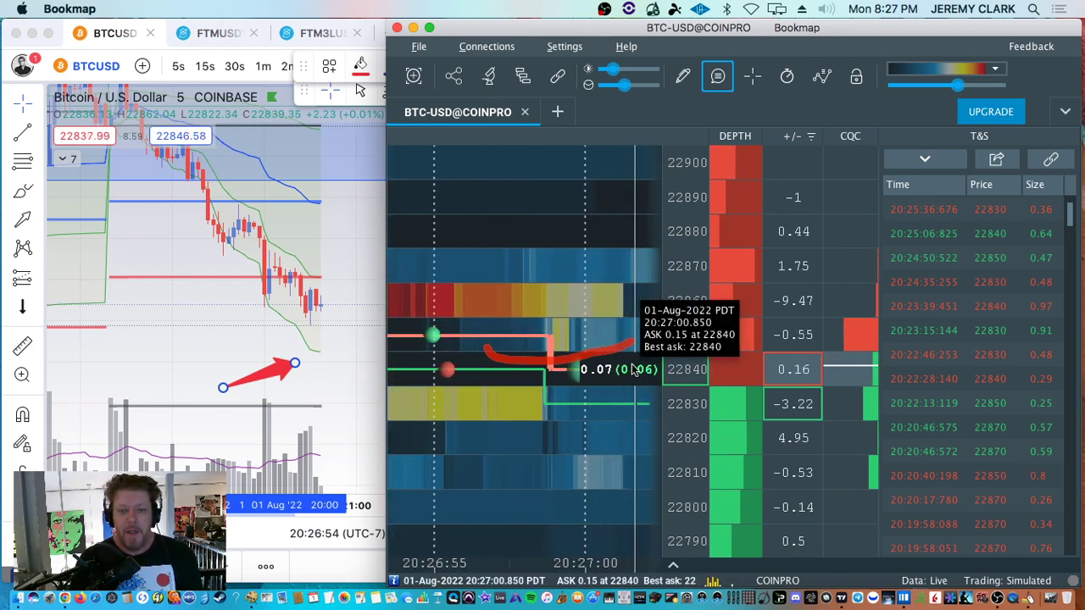
{"action": "scroll", "coordinate": [686, 271], "scroll_direction": "down", "scroll_amount": 3}
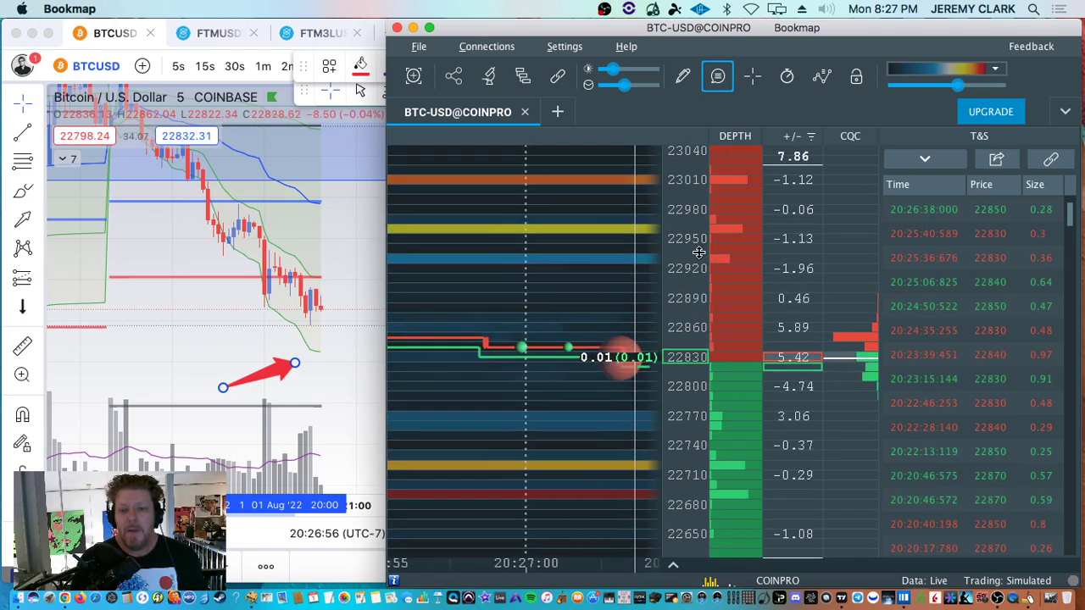
Zoom out the heatmap and mark the resting order level near 22800 with a red stroke
{"action": "scroll", "coordinate": [568, 362], "scroll_direction": "down", "scroll_amount": 5}
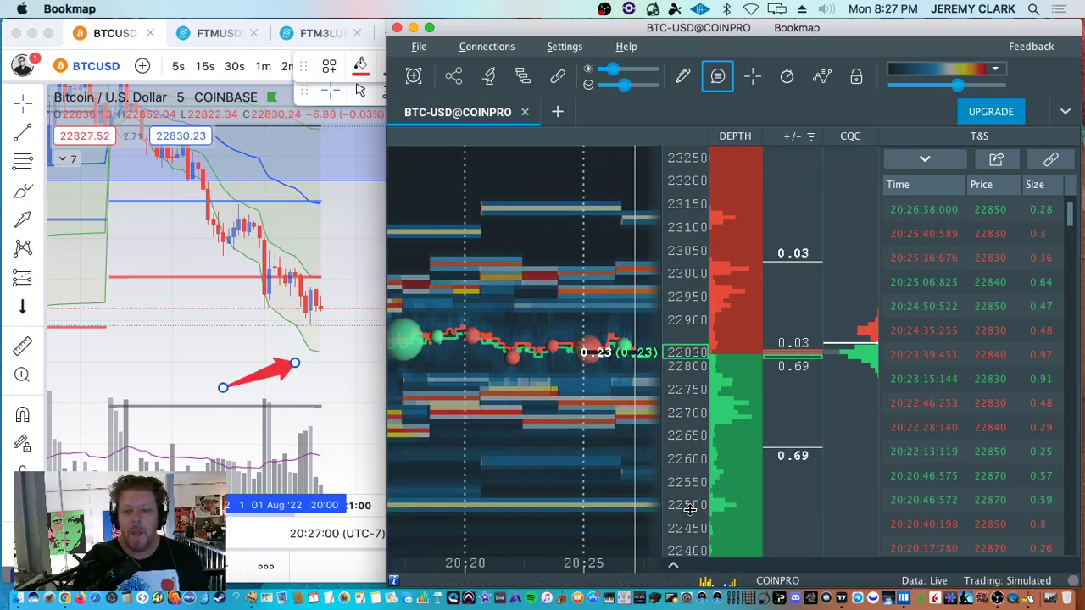
{"action": "scroll", "coordinate": [607, 499], "scroll_direction": "up", "scroll_amount": 1}
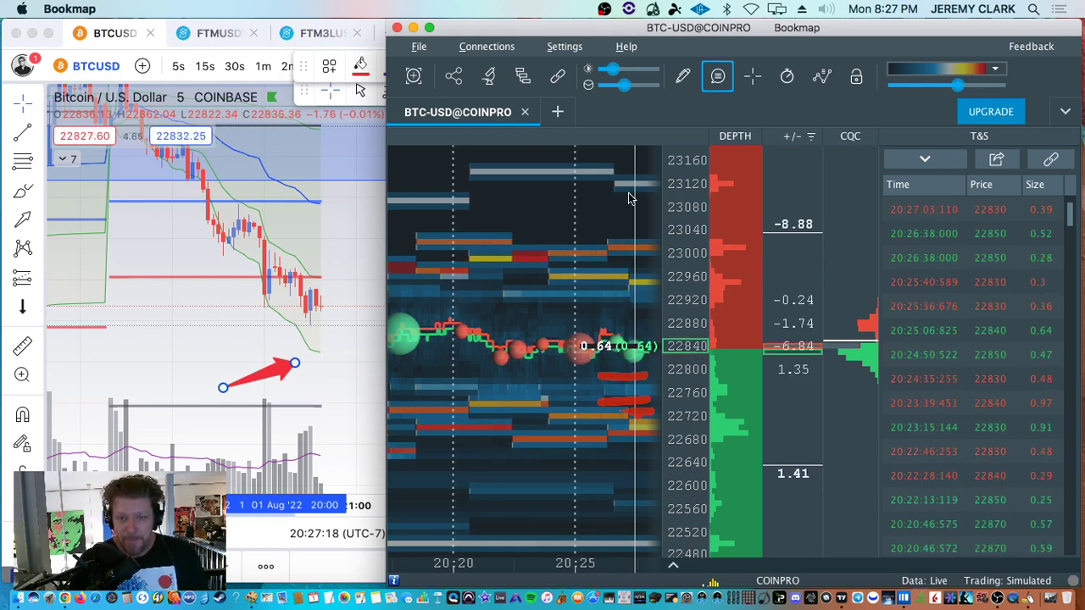
{"action": "left_click_drag", "start_coordinate": [494, 275], "coordinate": [659, 295]}
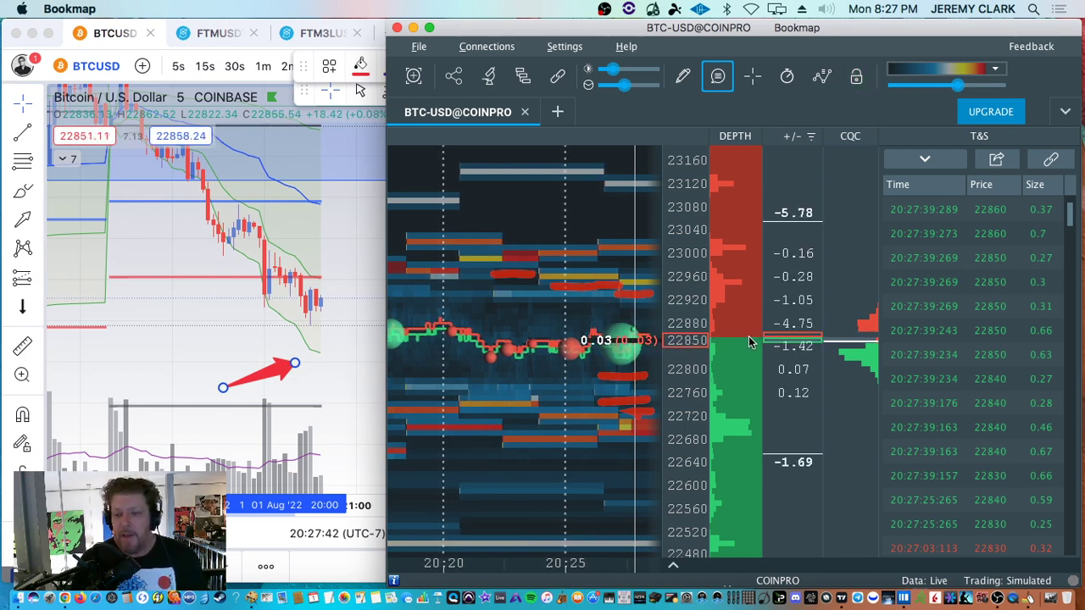
Draw red lines beside the bid depth, around the CQC bars, and over the T&S header
{"action": "mouse_move", "coordinate": [697, 509]}
{"action": "left_mouse_down"}
{"action": "mouse_move", "coordinate": [693, 534]}
{"action": "mouse_move", "coordinate": [749, 551]}
{"action": "left_mouse_up"}
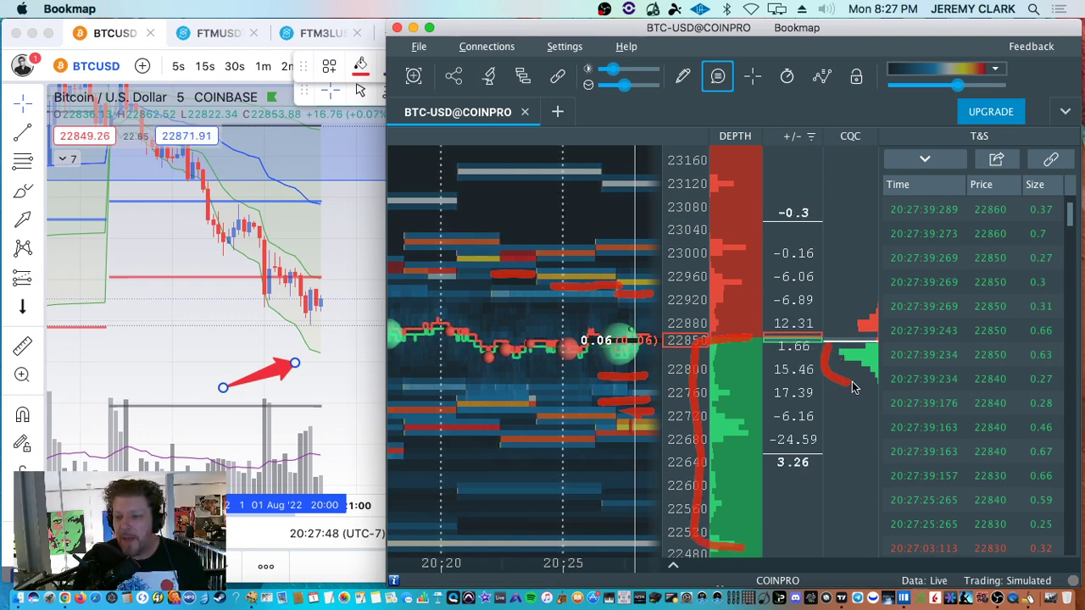
{"action": "left_click_drag", "start_coordinate": [855, 387], "coordinate": [875, 392]}
{"action": "left_click_drag", "start_coordinate": [879, 285], "coordinate": [853, 320]}
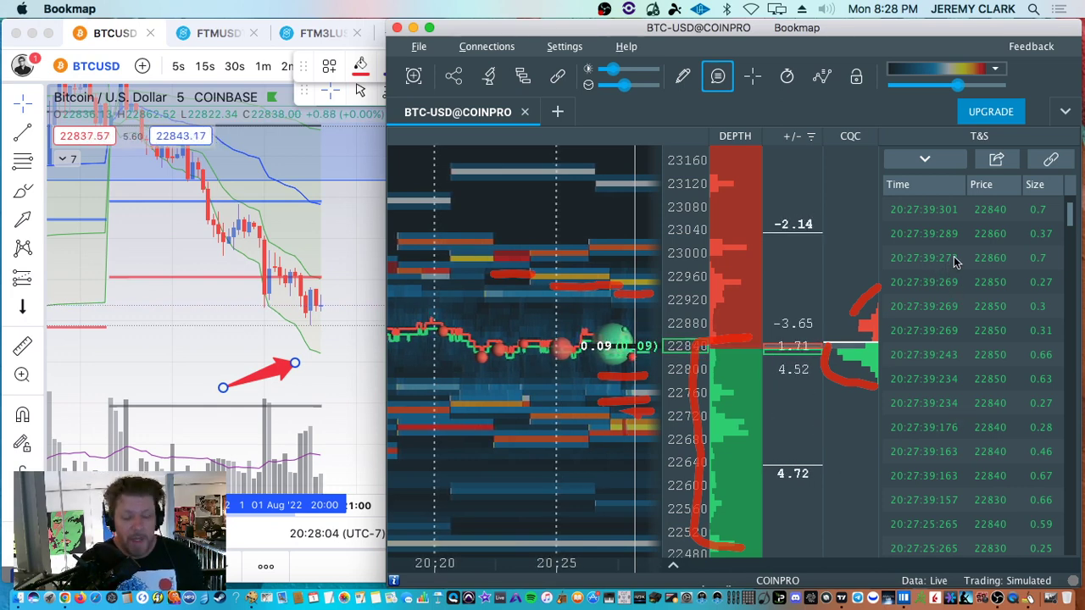
{"action": "left_click_drag", "start_coordinate": [937, 145], "coordinate": [1020, 141]}
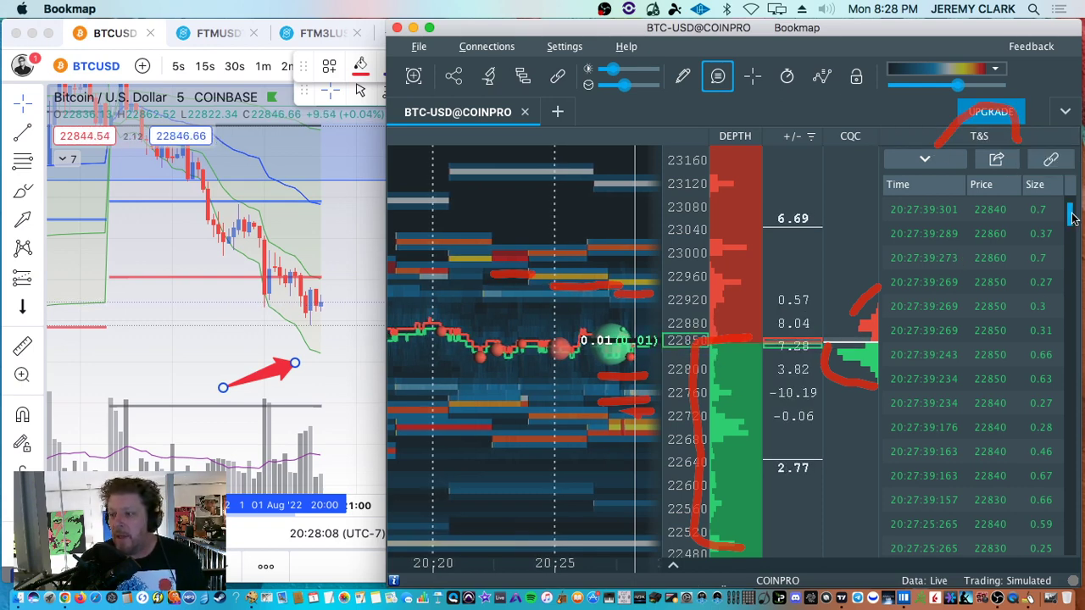
{"action": "scroll", "coordinate": [1072, 218], "scroll_direction": "up", "scroll_amount": 1}
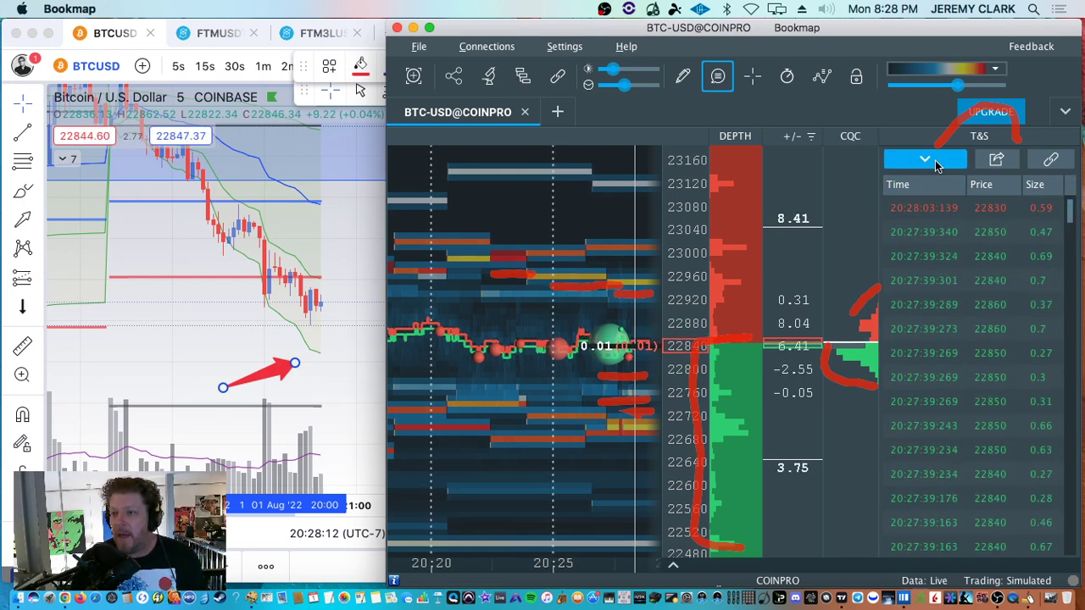
Check the Time & Sales filter (Min size 0.25), collapse it, and bracket the trade list in red
{"action": "left_click", "coordinate": [935, 160]}
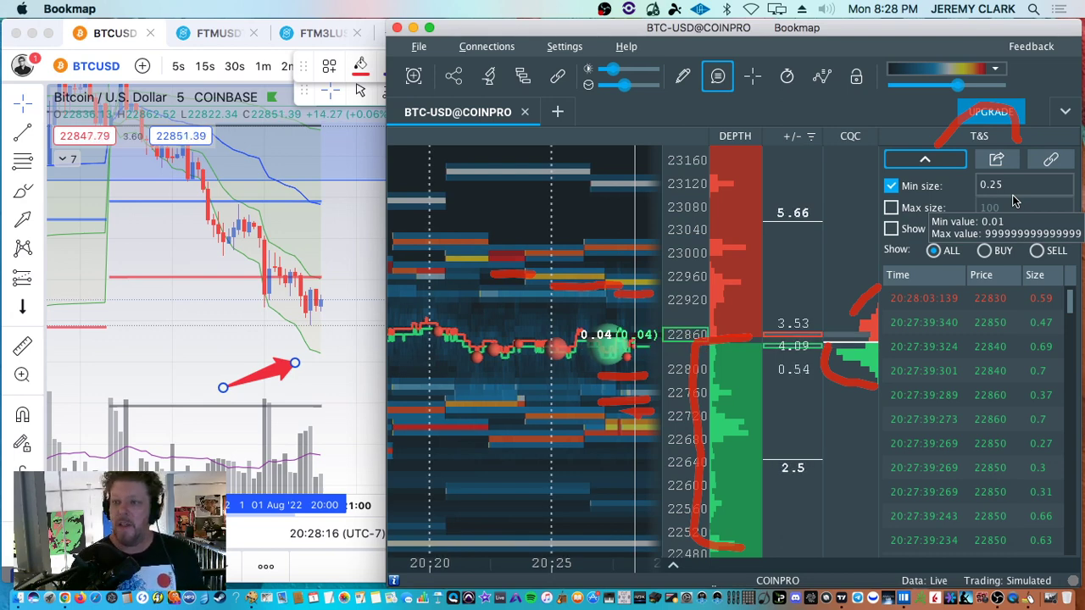
{"action": "left_click", "coordinate": [927, 161]}
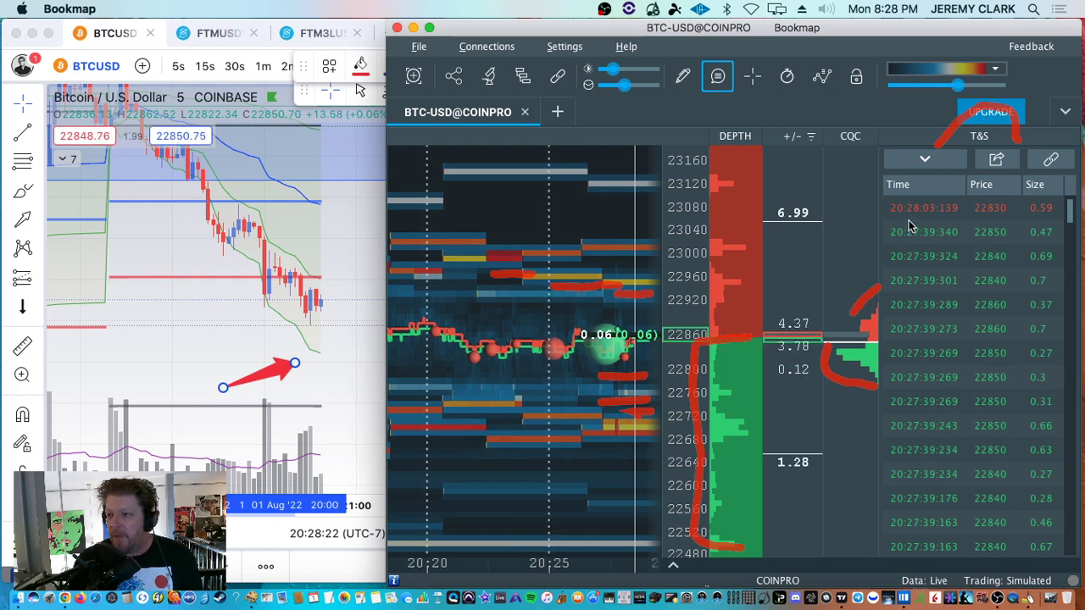
{"action": "mouse_move", "coordinate": [904, 481]}
{"action": "left_mouse_down"}
{"action": "mouse_move", "coordinate": [913, 530]}
{"action": "mouse_move", "coordinate": [947, 557]}
{"action": "left_mouse_up"}
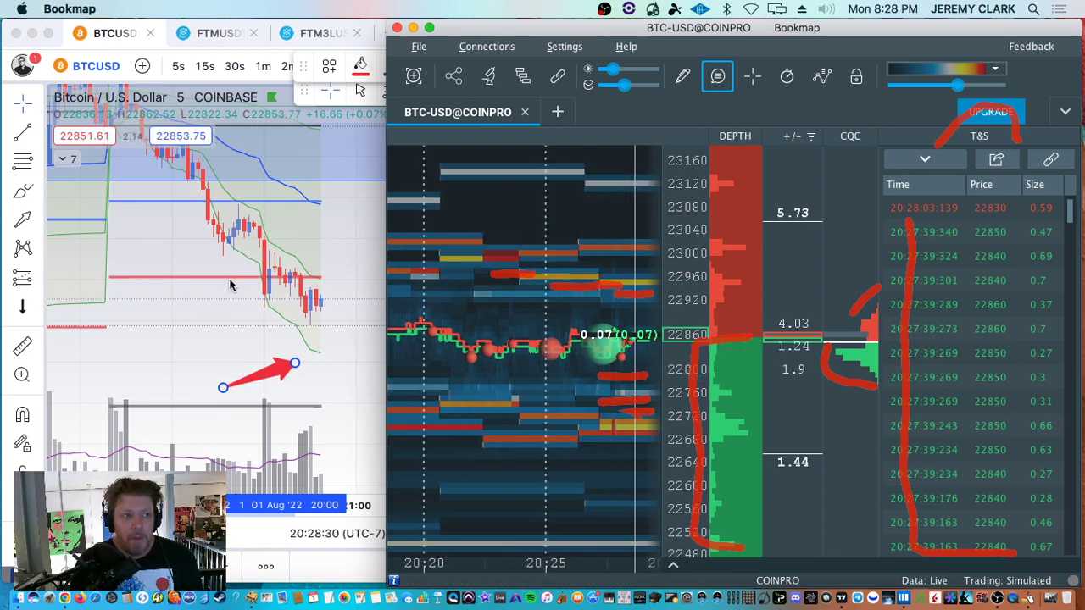
Lower the red range arrow onto the recent BTC candles, then stretch Bookmap's price axis
{"action": "left_click", "coordinate": [274, 365]}
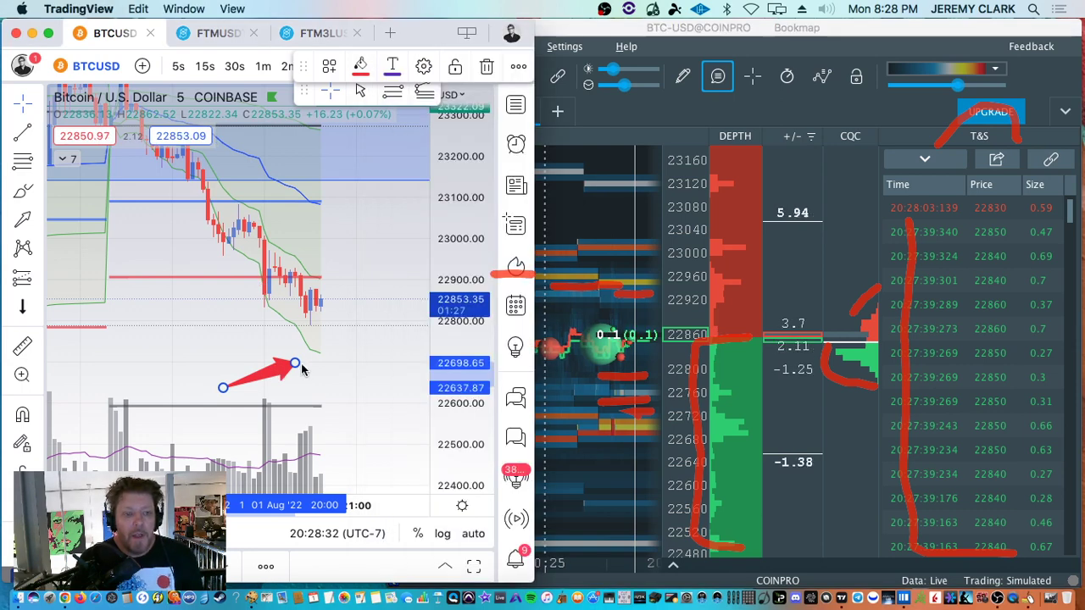
{"action": "mouse_move", "coordinate": [269, 362]}
{"action": "left_mouse_down"}
{"action": "mouse_move", "coordinate": [305, 347]}
{"action": "mouse_move", "coordinate": [254, 323]}
{"action": "mouse_move", "coordinate": [259, 331]}
{"action": "mouse_move", "coordinate": [276, 321]}
{"action": "mouse_move", "coordinate": [265, 316]}
{"action": "left_mouse_up"}
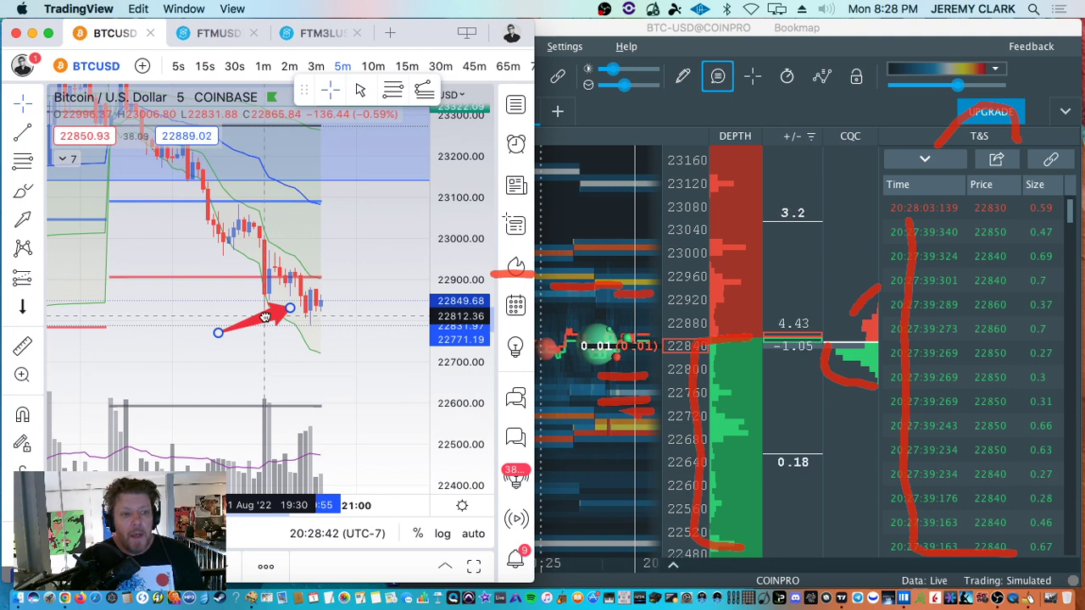
{"action": "mouse_move", "coordinate": [265, 316]}
{"action": "left_mouse_down"}
{"action": "mouse_move", "coordinate": [187, 239]}
{"action": "mouse_move", "coordinate": [174, 282]}
{"action": "mouse_move", "coordinate": [144, 287]}
{"action": "mouse_move", "coordinate": [225, 286]}
{"action": "mouse_move", "coordinate": [146, 288]}
{"action": "mouse_move", "coordinate": [150, 175]}
{"action": "mouse_move", "coordinate": [165, 150]}
{"action": "mouse_move", "coordinate": [187, 189]}
{"action": "mouse_move", "coordinate": [184, 243]}
{"action": "mouse_move", "coordinate": [243, 211]}
{"action": "mouse_move", "coordinate": [226, 230]}
{"action": "mouse_move", "coordinate": [225, 282]}
{"action": "mouse_move", "coordinate": [242, 248]}
{"action": "mouse_move", "coordinate": [210, 223]}
{"action": "mouse_move", "coordinate": [235, 294]}
{"action": "mouse_move", "coordinate": [288, 302]}
{"action": "mouse_move", "coordinate": [294, 290]}
{"action": "mouse_move", "coordinate": [286, 407]}
{"action": "left_mouse_up"}
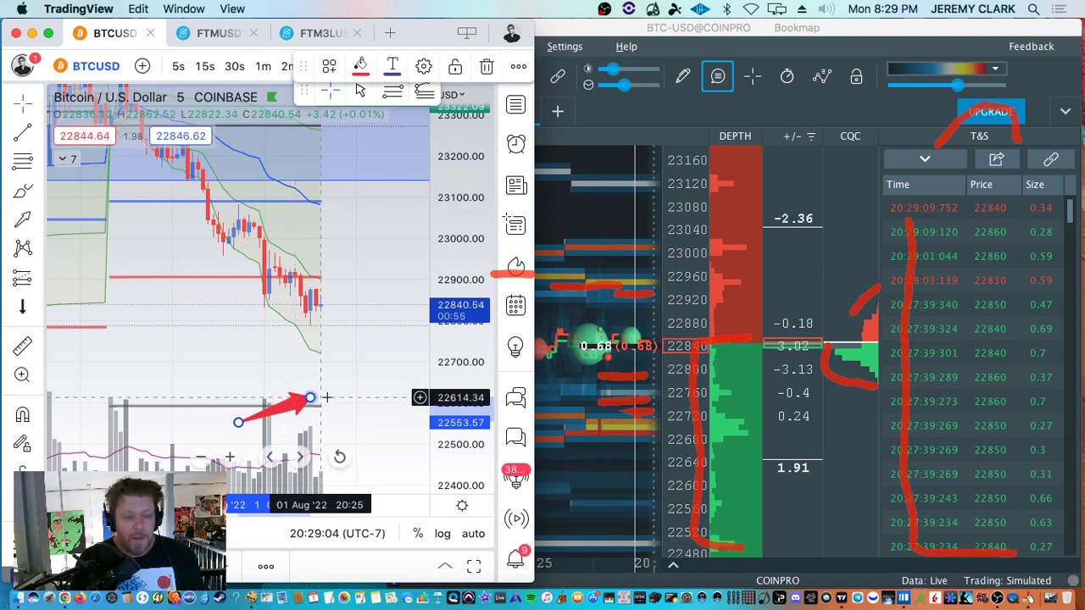
{"action": "left_click", "coordinate": [674, 394]}
{"action": "left_click_drag", "start_coordinate": [674, 394], "coordinate": [677, 229]}
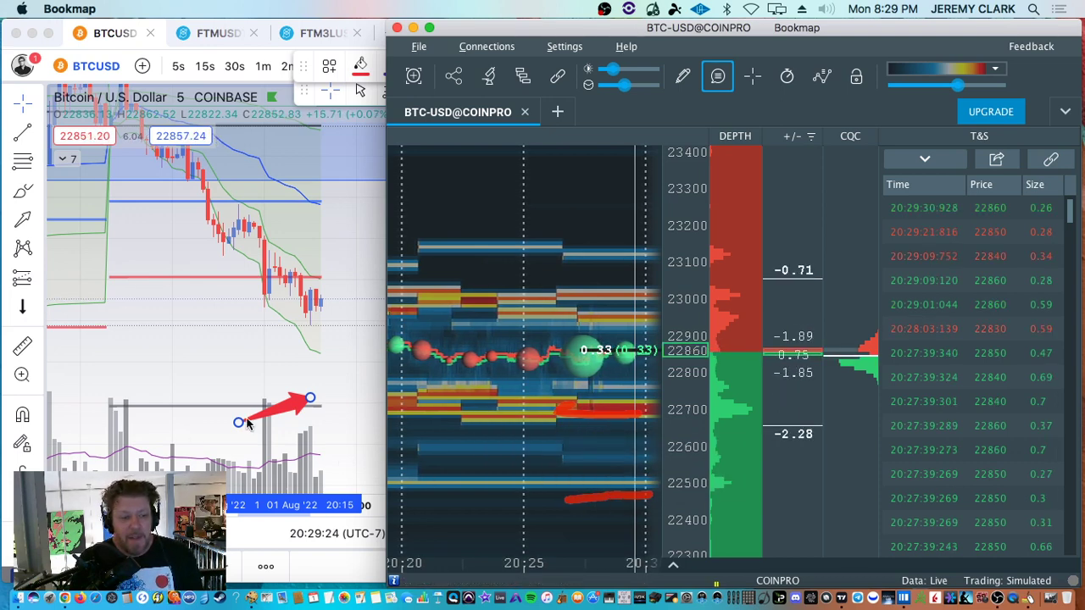
Underline the BTC volume zone in red, then shift TradingView's red arrow left to about 22545–22606
{"action": "left_click_drag", "start_coordinate": [134, 433], "coordinate": [230, 434]}
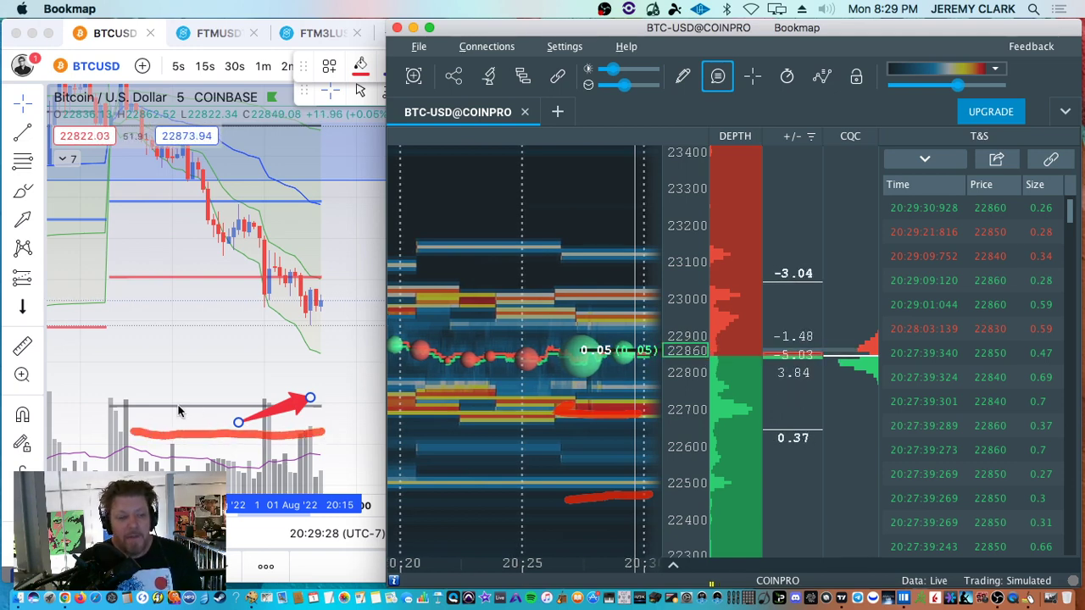
{"action": "left_click", "coordinate": [275, 411]}
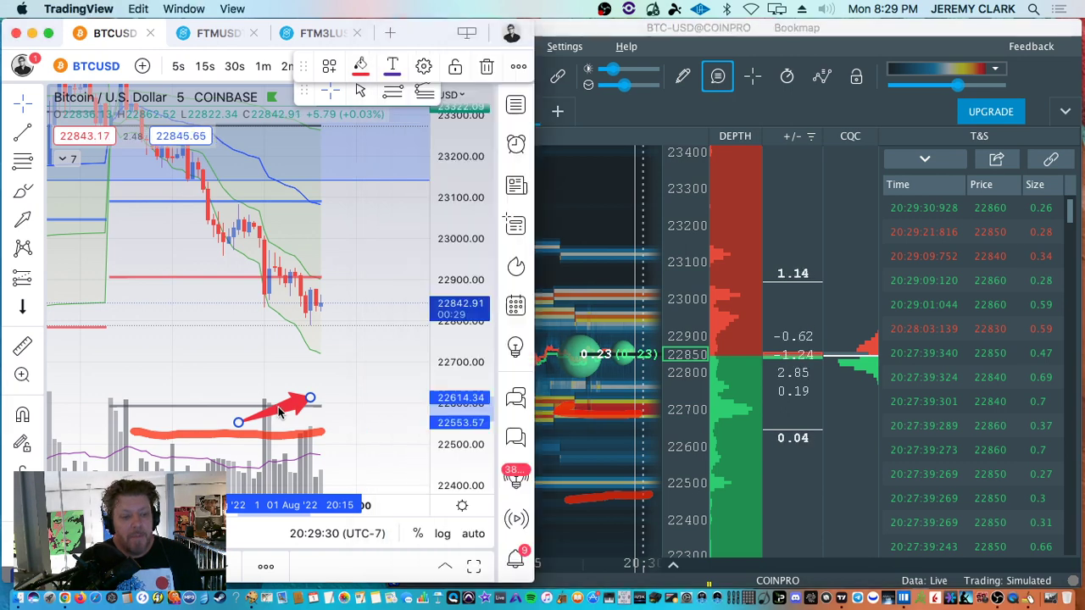
{"action": "mouse_move", "coordinate": [281, 413]}
{"action": "left_mouse_down"}
{"action": "mouse_move", "coordinate": [332, 397]}
{"action": "mouse_move", "coordinate": [230, 411]}
{"action": "mouse_move", "coordinate": [165, 407]}
{"action": "mouse_move", "coordinate": [384, 459]}
{"action": "mouse_move", "coordinate": [148, 390]}
{"action": "mouse_move", "coordinate": [249, 384]}
{"action": "mouse_move", "coordinate": [222, 419]}
{"action": "mouse_move", "coordinate": [212, 408]}
{"action": "mouse_move", "coordinate": [150, 409]}
{"action": "mouse_move", "coordinate": [212, 416]}
{"action": "mouse_move", "coordinate": [182, 393]}
{"action": "left_mouse_up"}
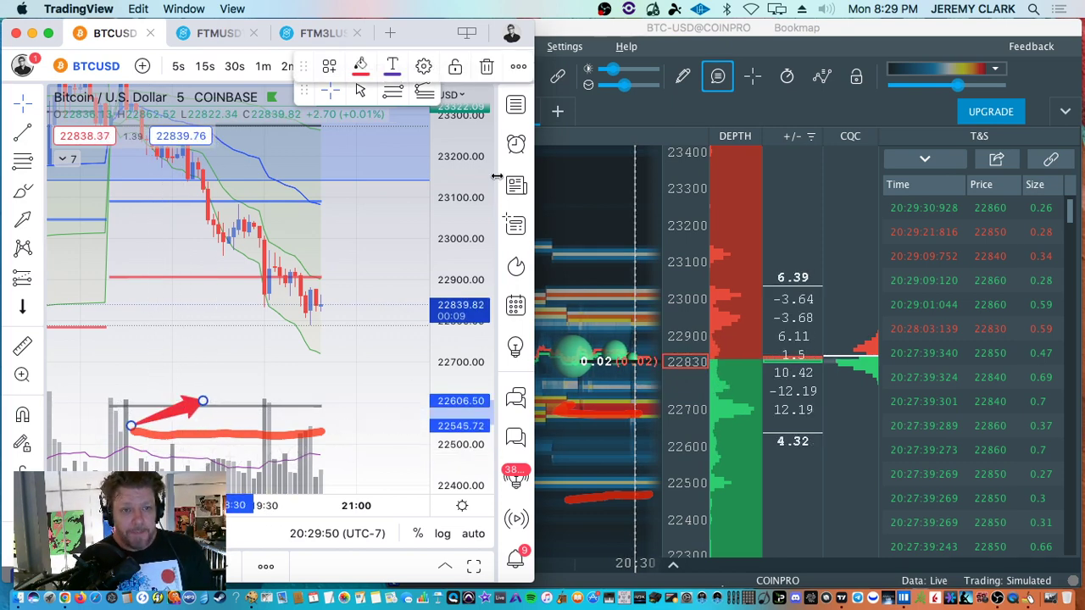
Compress the BTC price scale and set the red arrow rising from about 22530 to 22590
{"action": "left_click_drag", "start_coordinate": [472, 200], "coordinate": [446, 373]}
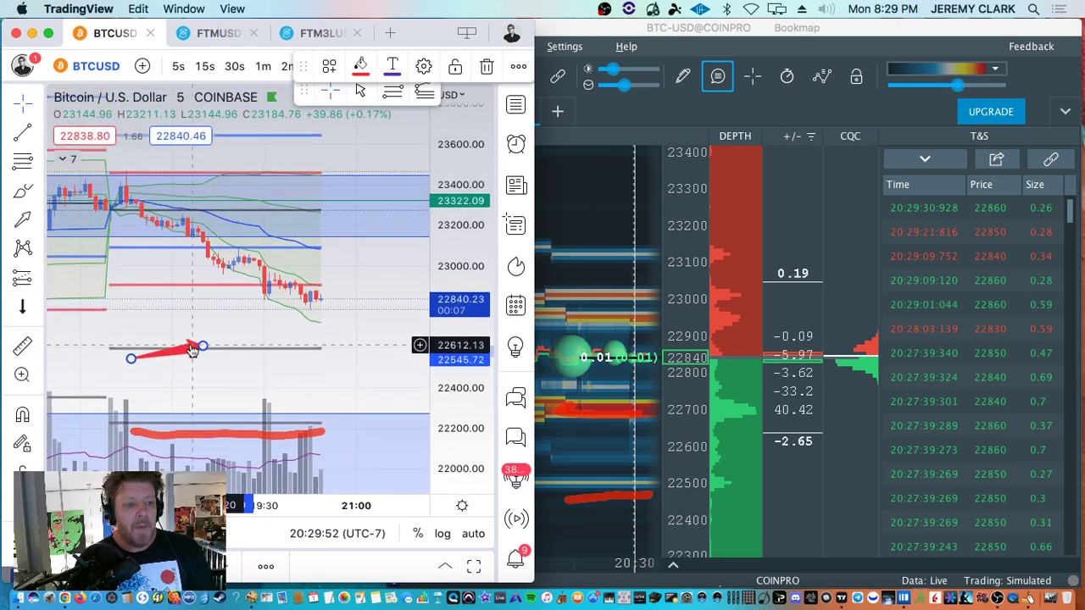
{"action": "mouse_move", "coordinate": [183, 354]}
{"action": "left_mouse_down"}
{"action": "mouse_move", "coordinate": [227, 239]}
{"action": "mouse_move", "coordinate": [224, 198]}
{"action": "mouse_move", "coordinate": [244, 183]}
{"action": "mouse_move", "coordinate": [237, 174]}
{"action": "mouse_move", "coordinate": [151, 239]}
{"action": "mouse_move", "coordinate": [254, 208]}
{"action": "mouse_move", "coordinate": [280, 188]}
{"action": "mouse_move", "coordinate": [271, 197]}
{"action": "mouse_move", "coordinate": [164, 182]}
{"action": "left_mouse_up"}
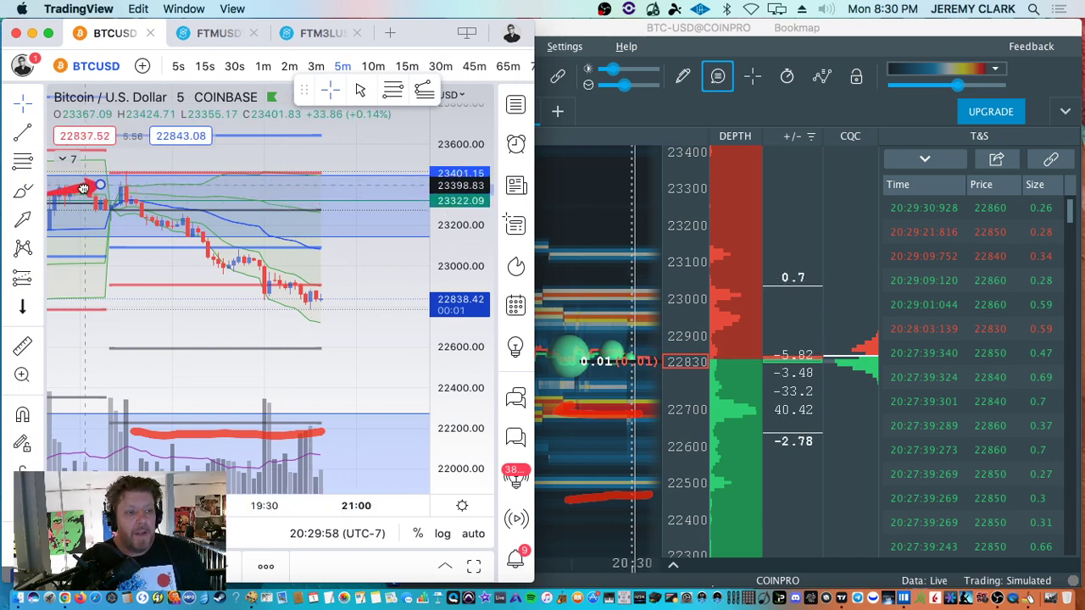
{"action": "mouse_move", "coordinate": [84, 189]}
{"action": "left_mouse_down"}
{"action": "mouse_move", "coordinate": [89, 214]}
{"action": "mouse_move", "coordinate": [254, 274]}
{"action": "mouse_move", "coordinate": [278, 239]}
{"action": "mouse_move", "coordinate": [226, 245]}
{"action": "mouse_move", "coordinate": [243, 284]}
{"action": "mouse_move", "coordinate": [202, 247]}
{"action": "mouse_move", "coordinate": [254, 258]}
{"action": "mouse_move", "coordinate": [266, 283]}
{"action": "mouse_move", "coordinate": [304, 290]}
{"action": "mouse_move", "coordinate": [298, 320]}
{"action": "mouse_move", "coordinate": [155, 219]}
{"action": "mouse_move", "coordinate": [205, 293]}
{"action": "mouse_move", "coordinate": [312, 291]}
{"action": "mouse_move", "coordinate": [230, 301]}
{"action": "mouse_move", "coordinate": [250, 303]}
{"action": "mouse_move", "coordinate": [250, 284]}
{"action": "mouse_move", "coordinate": [217, 286]}
{"action": "mouse_move", "coordinate": [194, 344]}
{"action": "mouse_move", "coordinate": [106, 357]}
{"action": "mouse_move", "coordinate": [296, 371]}
{"action": "mouse_move", "coordinate": [300, 351]}
{"action": "mouse_move", "coordinate": [203, 351]}
{"action": "left_mouse_up"}
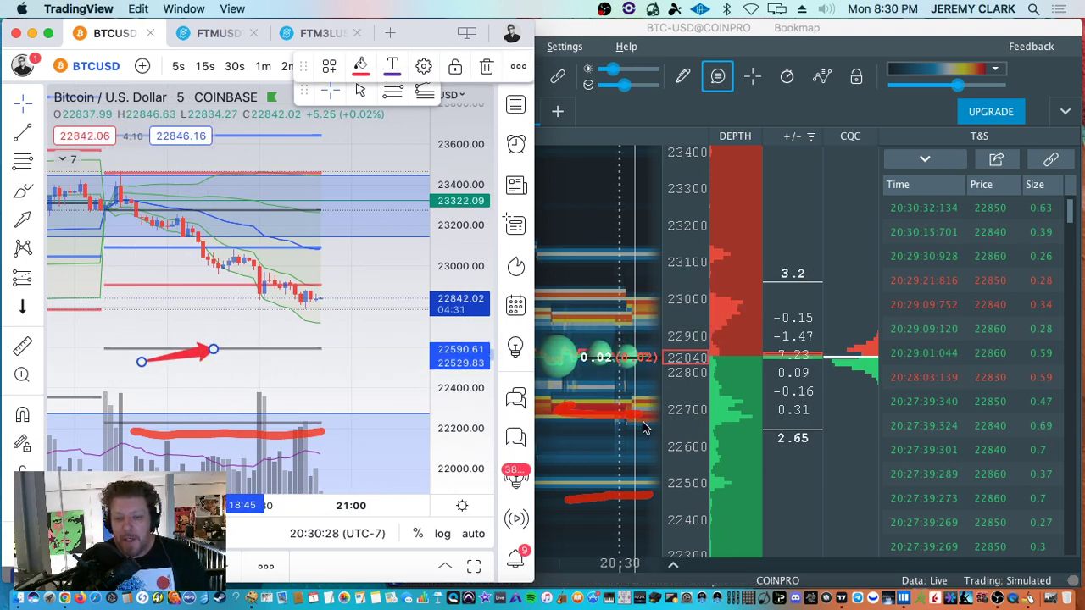
{"action": "mouse_move", "coordinate": [606, 438]}
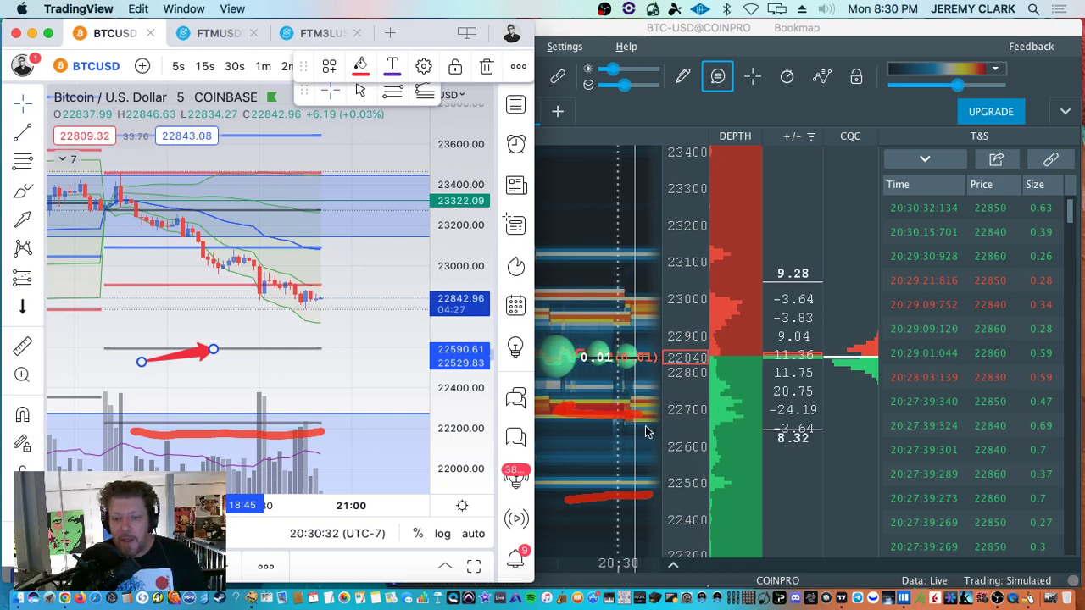
Underline Bookmap's 22650 bid band in red and trace the green depth bars, then return to TradingView
{"action": "left_click", "coordinate": [628, 441]}
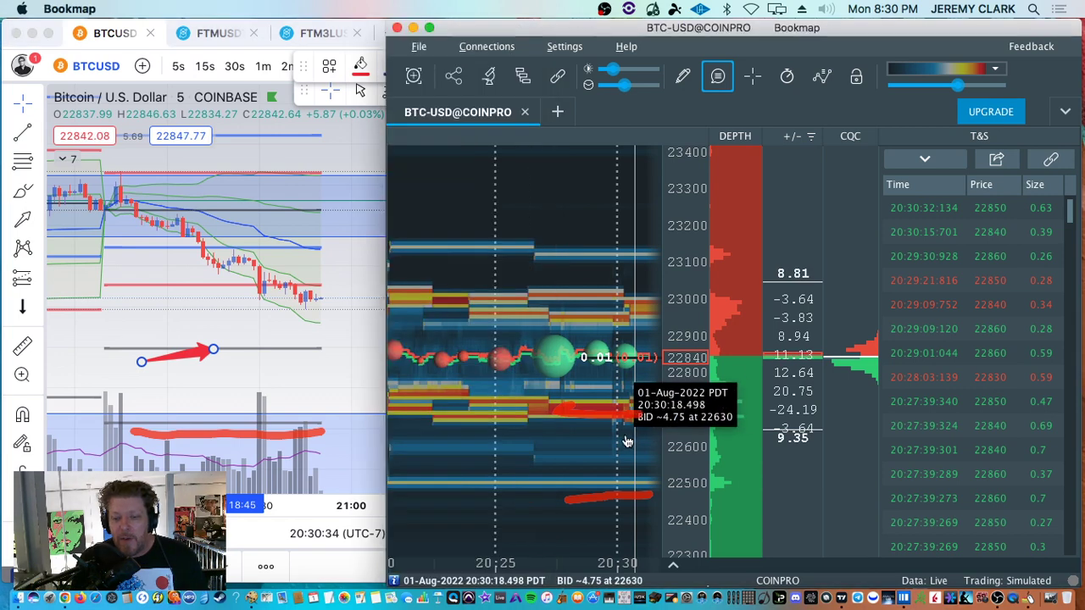
{"action": "left_click", "coordinate": [1051, 598]}
{"action": "left_click_drag", "start_coordinate": [569, 433], "coordinate": [672, 433]}
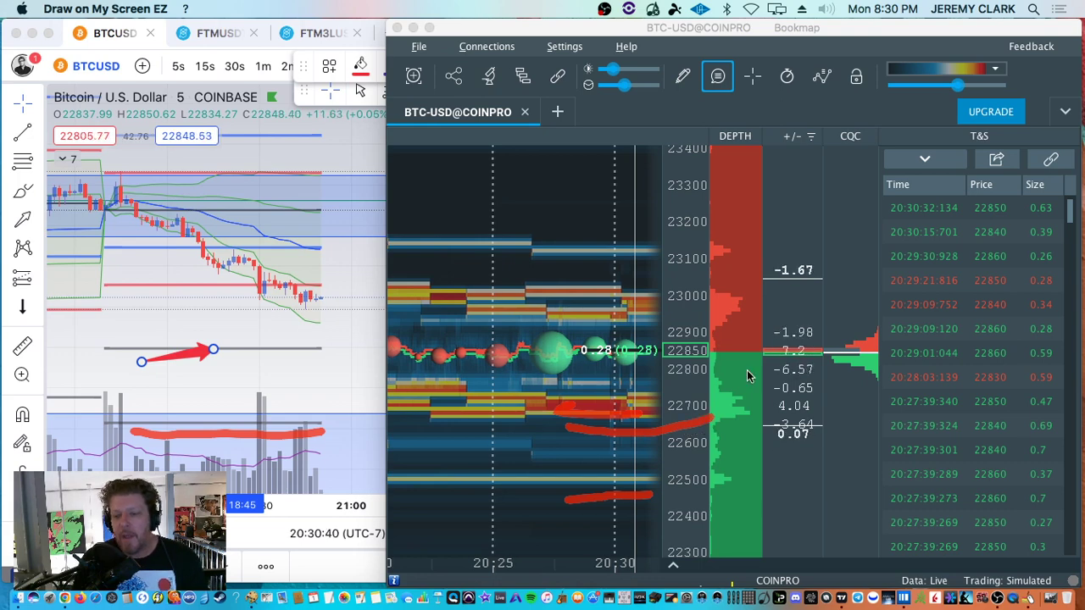
{"action": "left_click_drag", "start_coordinate": [759, 440], "coordinate": [722, 442]}
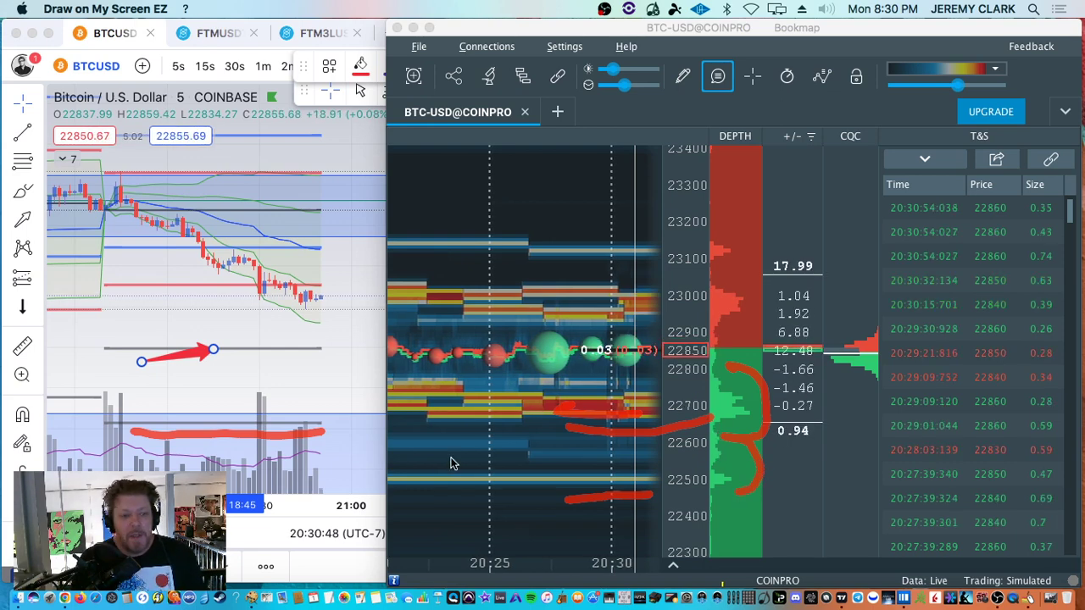
{"action": "left_click", "coordinate": [354, 342]}
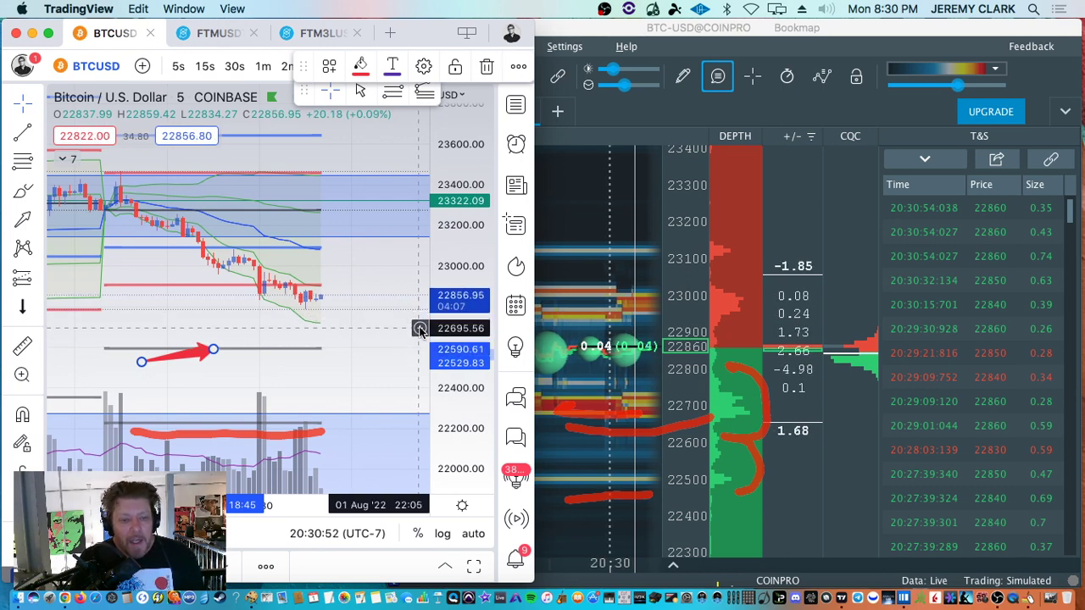
Draw facing red brackets around 22600–22500 beside the price scale and nudge the red arrow up-right
{"action": "mouse_move", "coordinate": [420, 330]}
{"action": "left_mouse_down"}
{"action": "mouse_move", "coordinate": [395, 337]}
{"action": "mouse_move", "coordinate": [388, 356]}
{"action": "mouse_move", "coordinate": [418, 381]}
{"action": "left_mouse_up"}
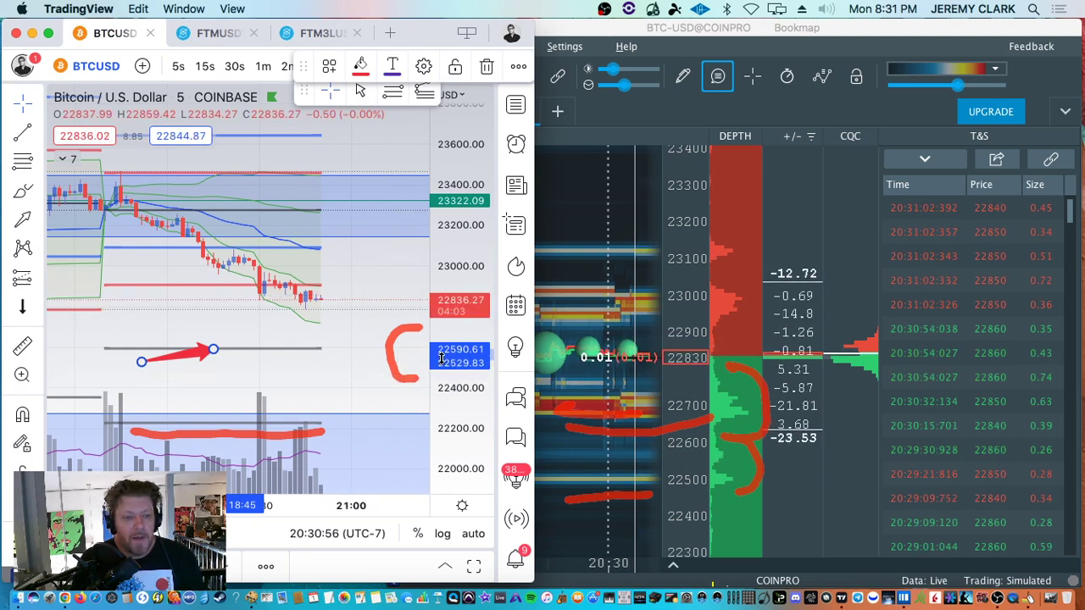
{"action": "mouse_move", "coordinate": [335, 332]}
{"action": "left_mouse_down"}
{"action": "mouse_move", "coordinate": [378, 339]}
{"action": "mouse_move", "coordinate": [343, 375]}
{"action": "left_mouse_up"}
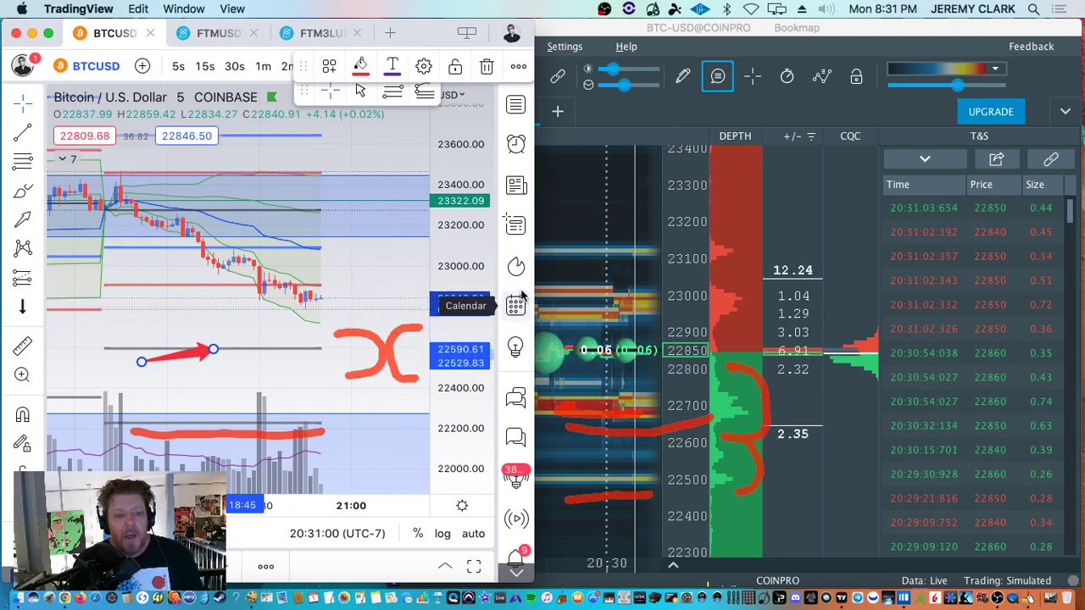
{"action": "mouse_move", "coordinate": [213, 349]}
{"action": "left_mouse_down"}
{"action": "mouse_move", "coordinate": [240, 298]}
{"action": "mouse_move", "coordinate": [205, 349]}
{"action": "mouse_move", "coordinate": [246, 355]}
{"action": "mouse_move", "coordinate": [183, 351]}
{"action": "mouse_move", "coordinate": [222, 344]}
{"action": "mouse_move", "coordinate": [215, 353]}
{"action": "left_mouse_up"}
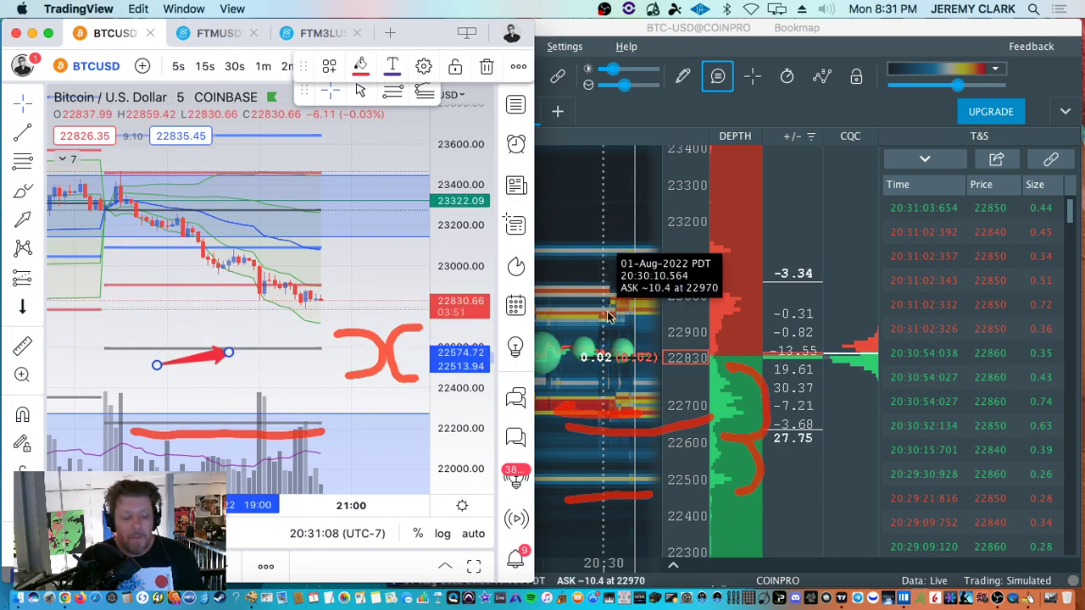
Zoom Bookmap's price axis and trace the red ask wall from 23100 down to about 22850
{"action": "left_click", "coordinate": [670, 447]}
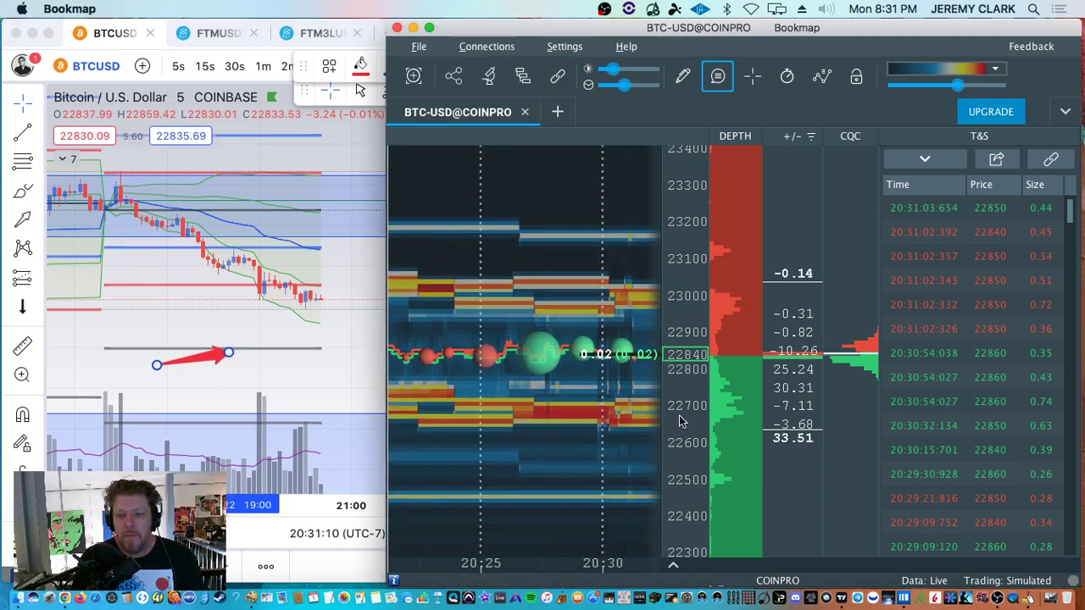
{"action": "scroll", "coordinate": [689, 384], "scroll_direction": "up", "scroll_amount": 3}
{"action": "scroll", "coordinate": [688, 383], "scroll_direction": "up", "scroll_amount": 2}
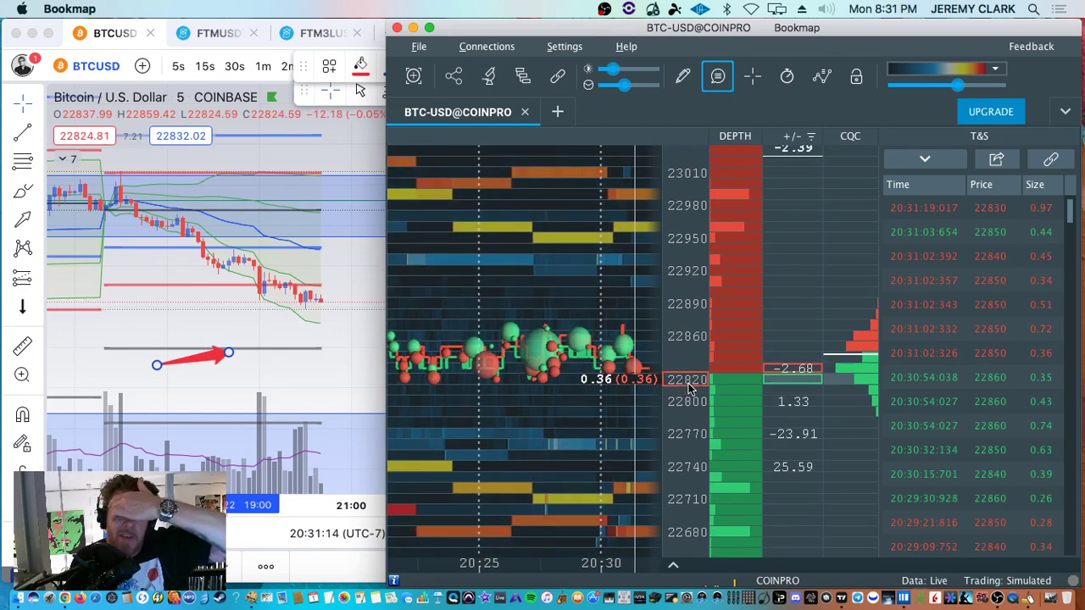
{"action": "scroll", "coordinate": [691, 381], "scroll_direction": "up", "scroll_amount": 3}
{"action": "scroll", "coordinate": [691, 346], "scroll_direction": "up", "scroll_amount": 3}
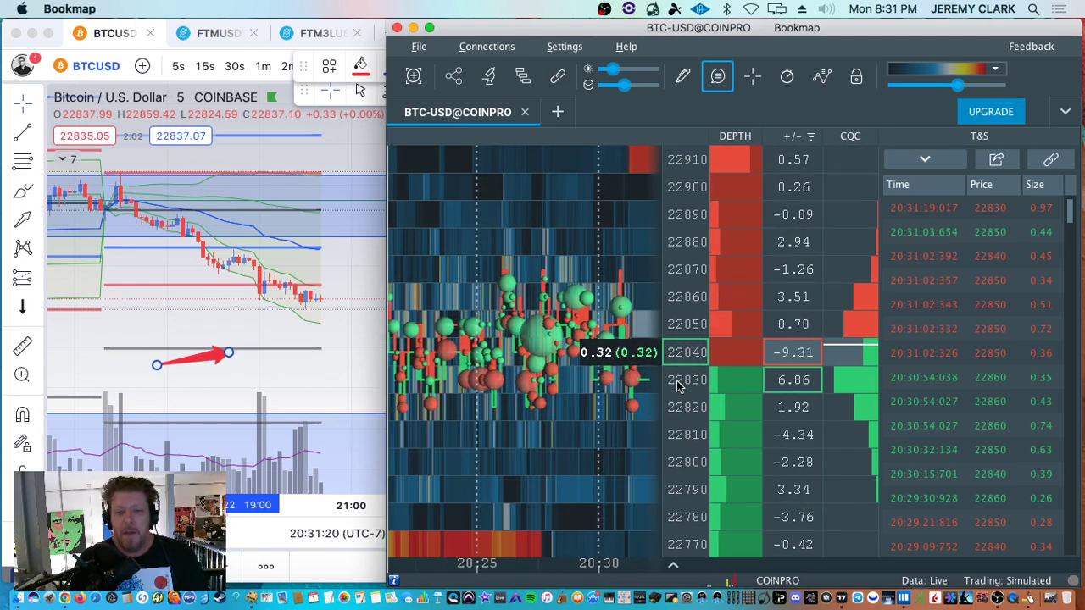
{"action": "scroll", "coordinate": [546, 409], "scroll_direction": "down", "scroll_amount": 5}
{"action": "scroll", "coordinate": [558, 414], "scroll_direction": "up", "scroll_amount": 5}
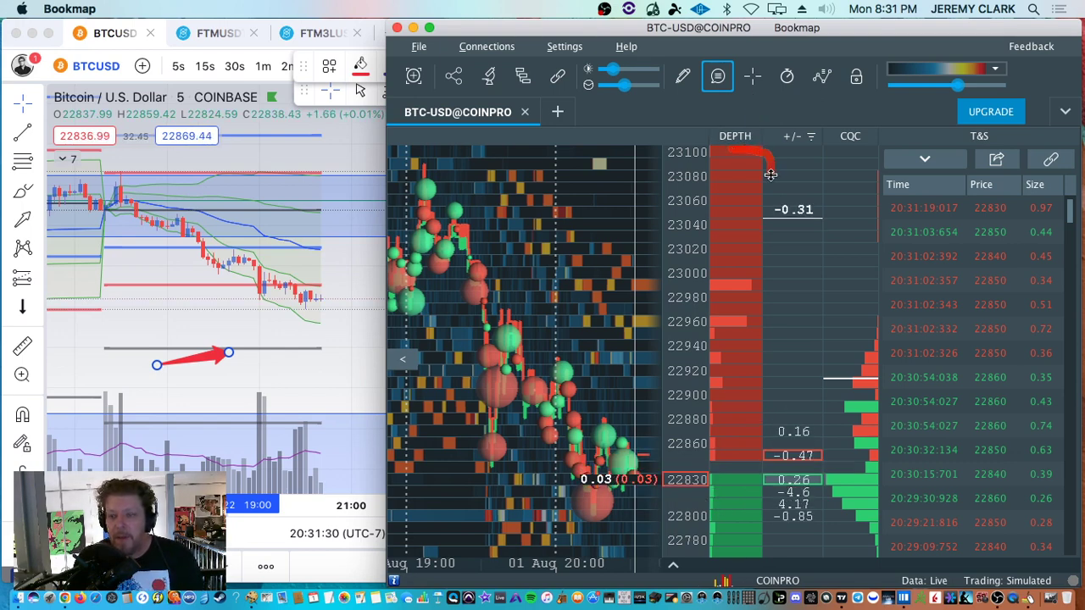
{"action": "left_click_drag", "start_coordinate": [767, 245], "coordinate": [762, 361]}
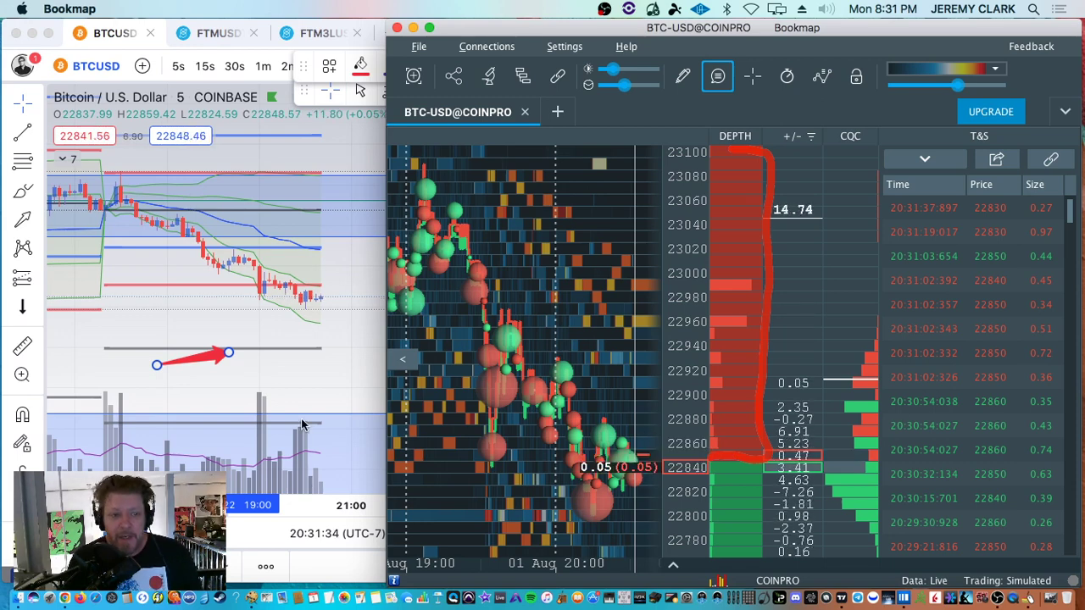
Drag the red arrow near the 22400 level and swing its tip toward 22012
{"action": "left_click", "coordinate": [206, 367]}
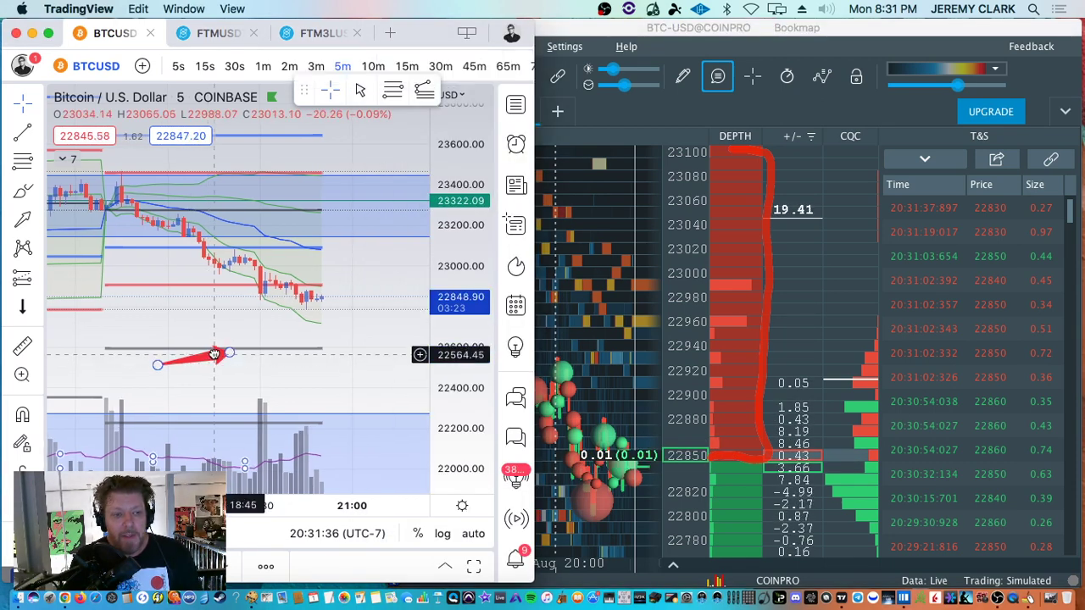
{"action": "mouse_move", "coordinate": [207, 369]}
{"action": "left_mouse_down"}
{"action": "mouse_move", "coordinate": [259, 311]}
{"action": "mouse_move", "coordinate": [136, 222]}
{"action": "mouse_move", "coordinate": [286, 300]}
{"action": "mouse_move", "coordinate": [276, 353]}
{"action": "mouse_move", "coordinate": [178, 349]}
{"action": "mouse_move", "coordinate": [270, 354]}
{"action": "mouse_move", "coordinate": [262, 395]}
{"action": "mouse_move", "coordinate": [223, 429]}
{"action": "mouse_move", "coordinate": [242, 356]}
{"action": "mouse_move", "coordinate": [210, 431]}
{"action": "mouse_move", "coordinate": [288, 383]}
{"action": "left_mouse_up"}
{"action": "left_click_drag", "start_coordinate": [211, 389], "coordinate": [208, 385]}
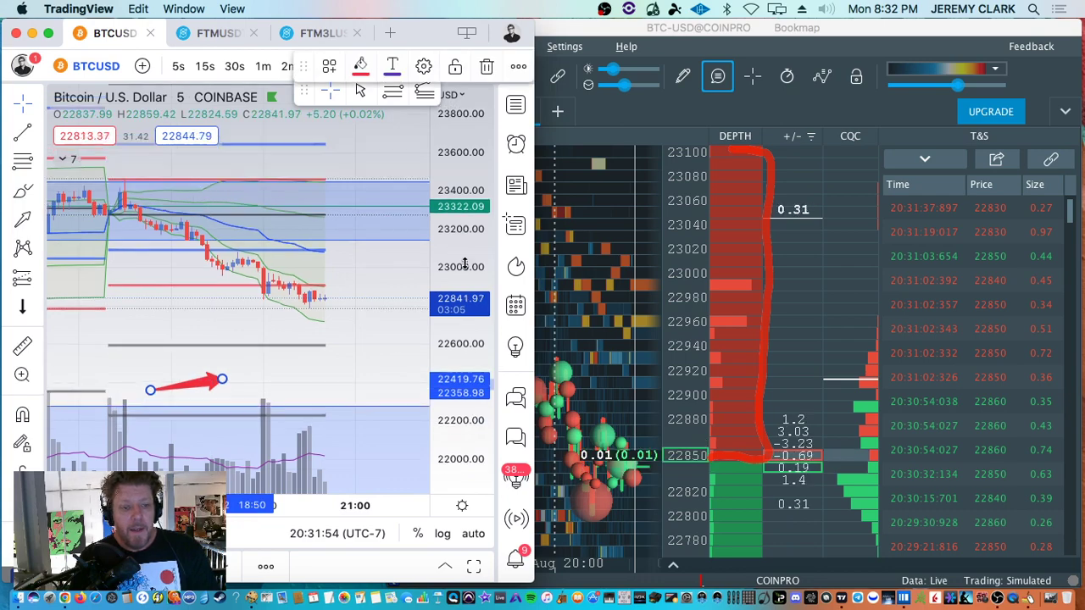
{"action": "scroll", "coordinate": [296, 254], "scroll_direction": "down", "scroll_amount": 3}
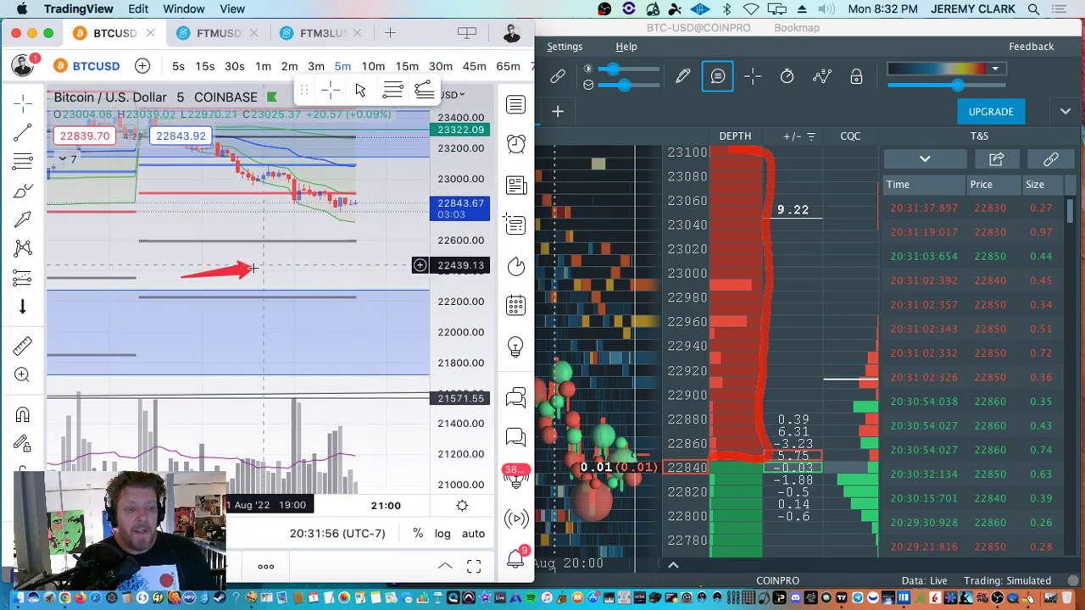
{"action": "left_click_drag", "start_coordinate": [243, 293], "coordinate": [204, 307]}
Widen the price scale, recentre the candles, and point the arrow up from about 22320 to 22720
{"action": "left_click_drag", "start_coordinate": [449, 212], "coordinate": [401, 249]}
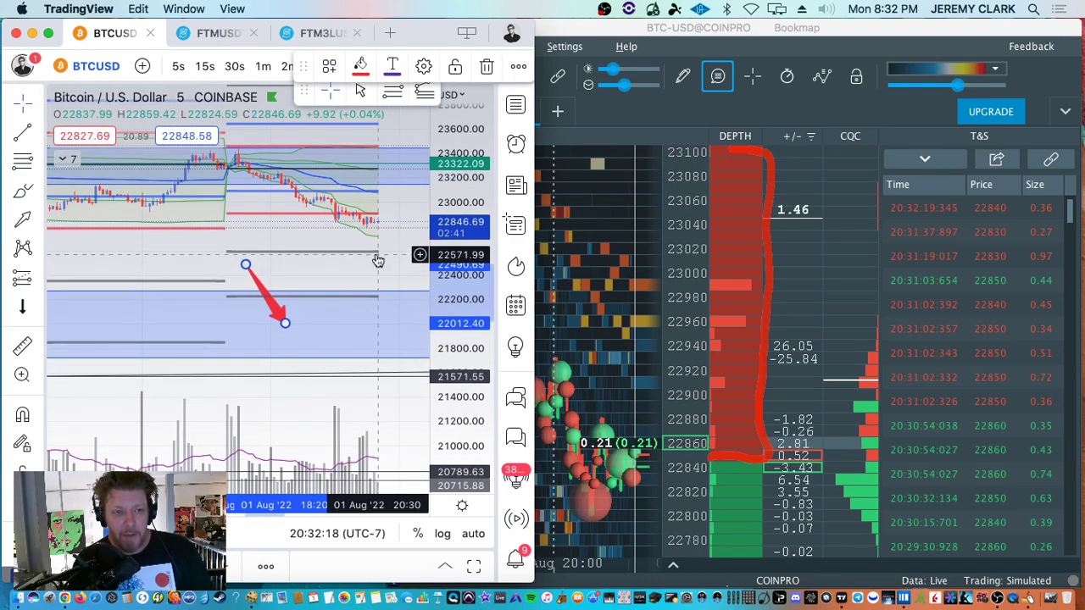
{"action": "scroll", "coordinate": [395, 229], "scroll_direction": "down", "scroll_amount": 2}
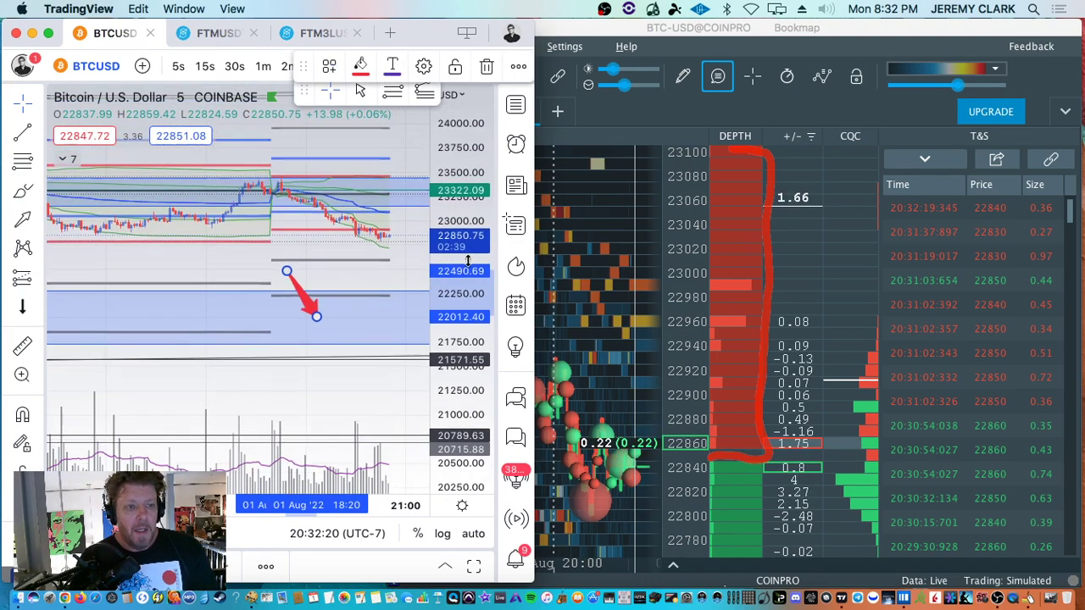
{"action": "mouse_move", "coordinate": [416, 198]}
{"action": "left_mouse_down"}
{"action": "mouse_move", "coordinate": [365, 329]}
{"action": "mouse_move", "coordinate": [324, 330]}
{"action": "left_mouse_up"}
{"action": "mouse_move", "coordinate": [270, 496]}
{"action": "left_mouse_down"}
{"action": "mouse_move", "coordinate": [266, 404]}
{"action": "mouse_move", "coordinate": [298, 313]}
{"action": "mouse_move", "coordinate": [249, 347]}
{"action": "mouse_move", "coordinate": [306, 401]}
{"action": "mouse_move", "coordinate": [342, 409]}
{"action": "mouse_move", "coordinate": [317, 417]}
{"action": "left_mouse_up"}
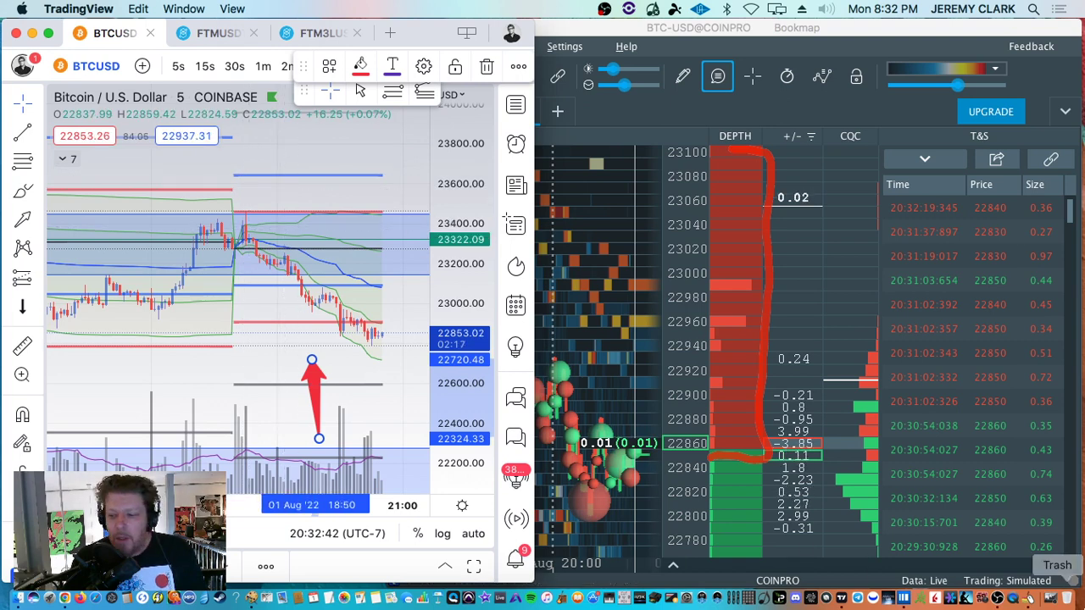
Draw a red stroke along the recent rally, then erase all freehand screen markings with Escape
{"action": "left_click", "coordinate": [1015, 598]}
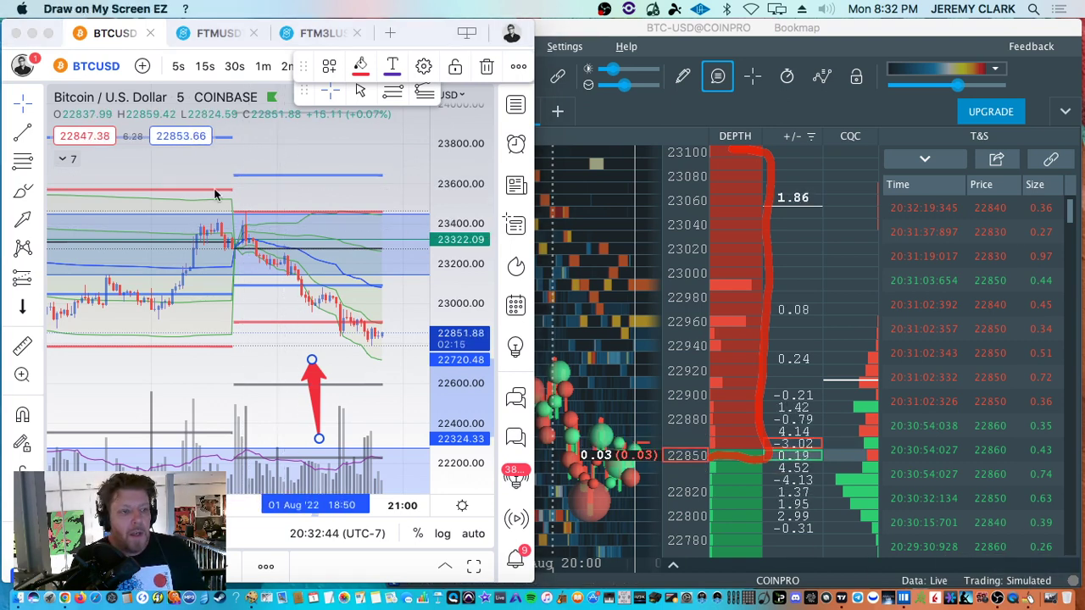
{"action": "left_click_drag", "start_coordinate": [229, 142], "coordinate": [227, 171]}
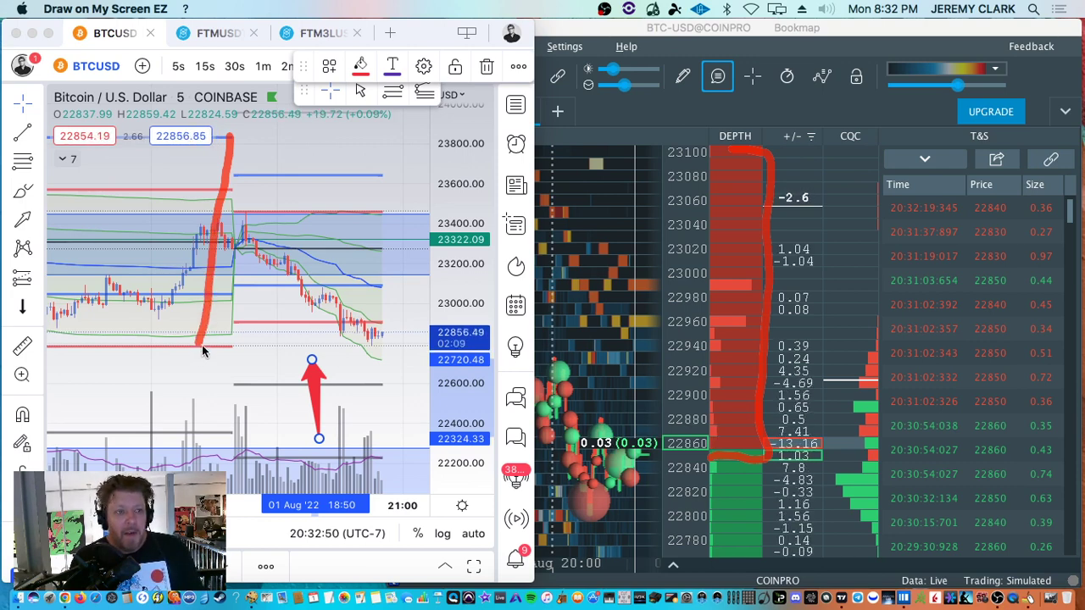
{"action": "key", "text": "Escape"}
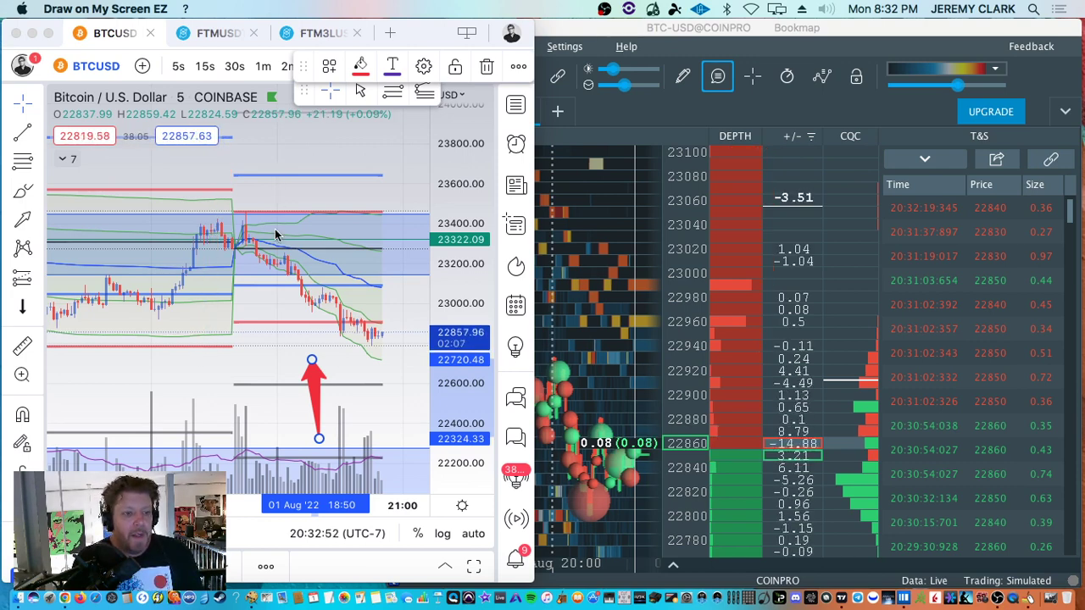
Return focus to TradingView and select the Arrow tool from the line-tools list
{"action": "left_click", "coordinate": [268, 185]}
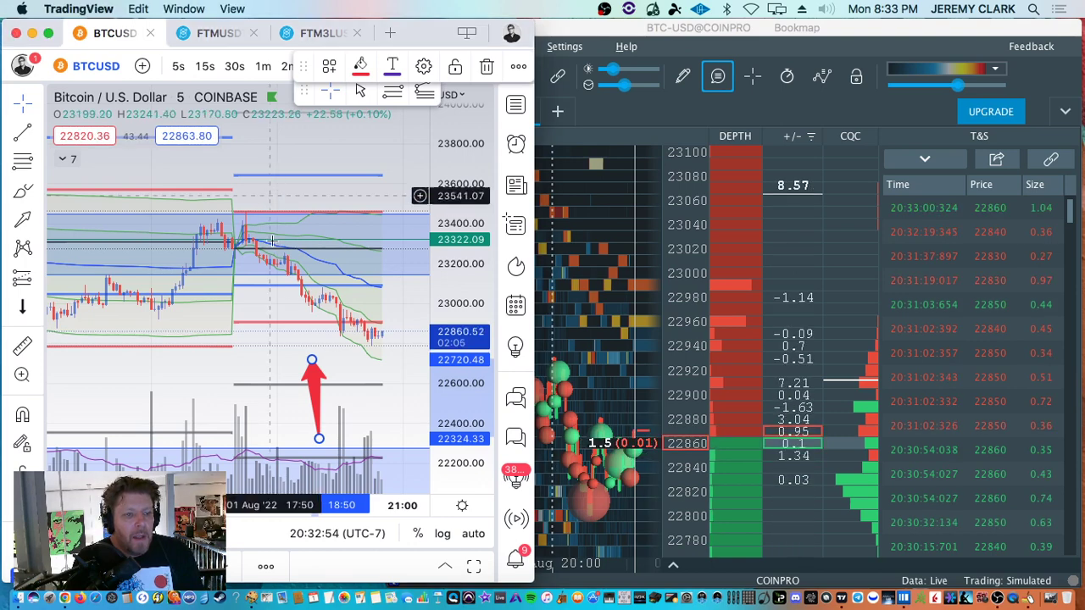
{"action": "left_click", "coordinate": [1031, 600]}
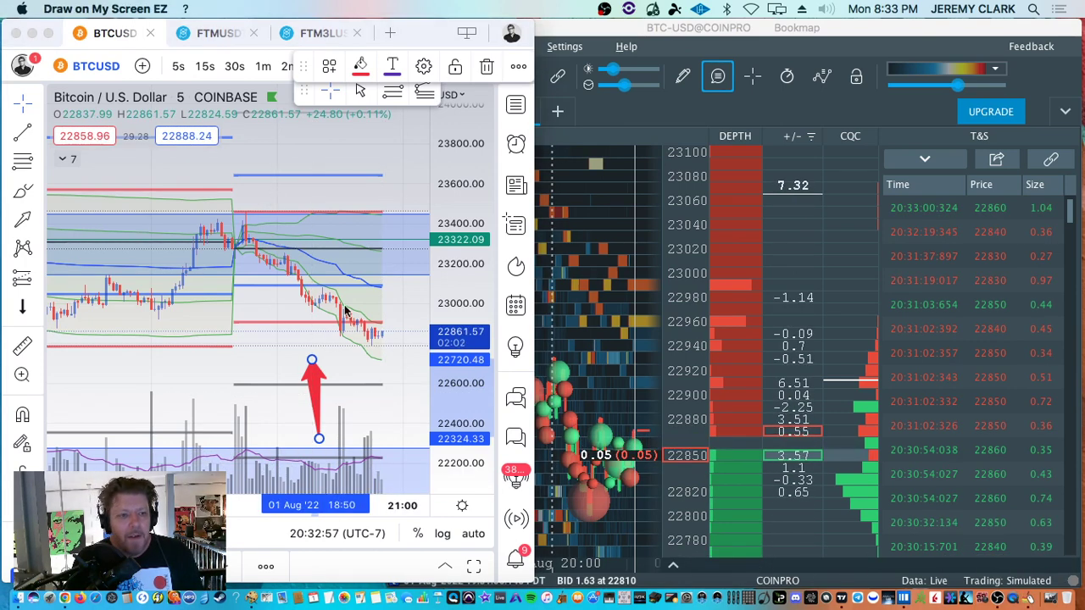
{"action": "left_click", "coordinate": [256, 182]}
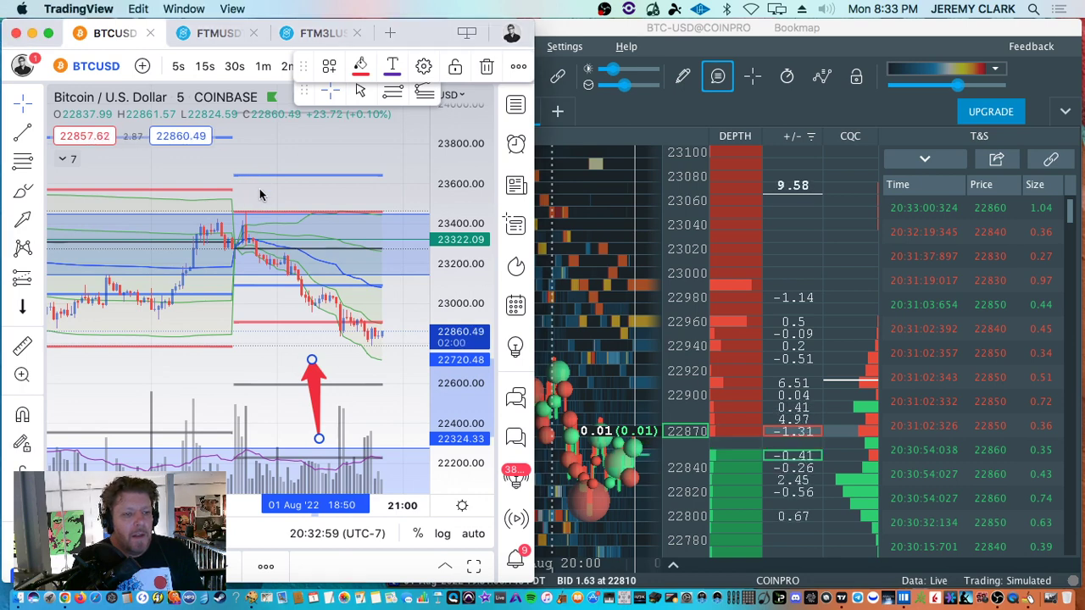
{"action": "left_click", "coordinate": [1033, 601]}
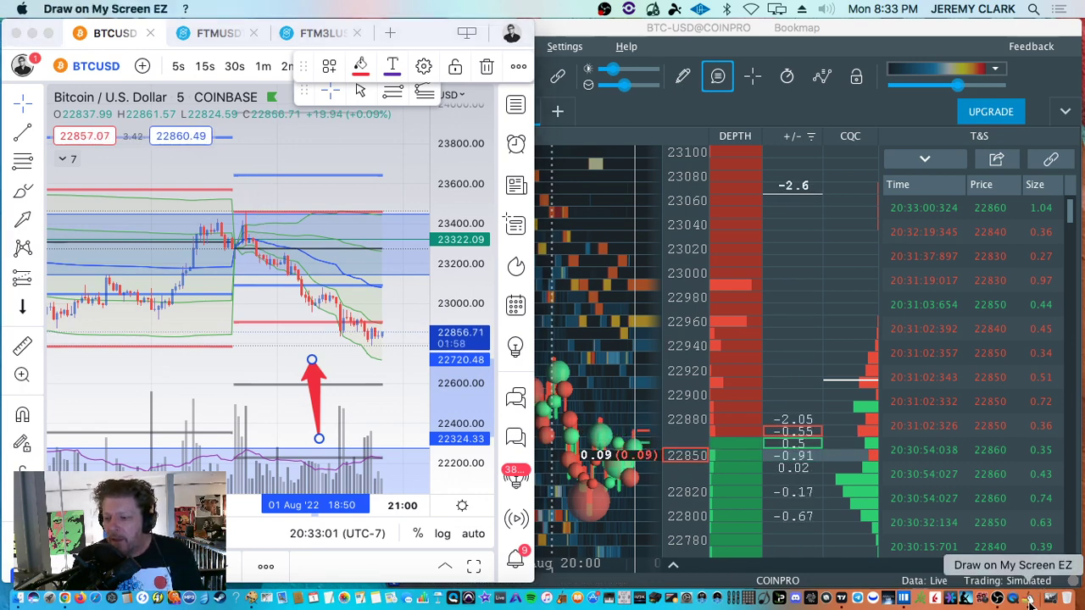
{"action": "left_click", "coordinate": [287, 171]}
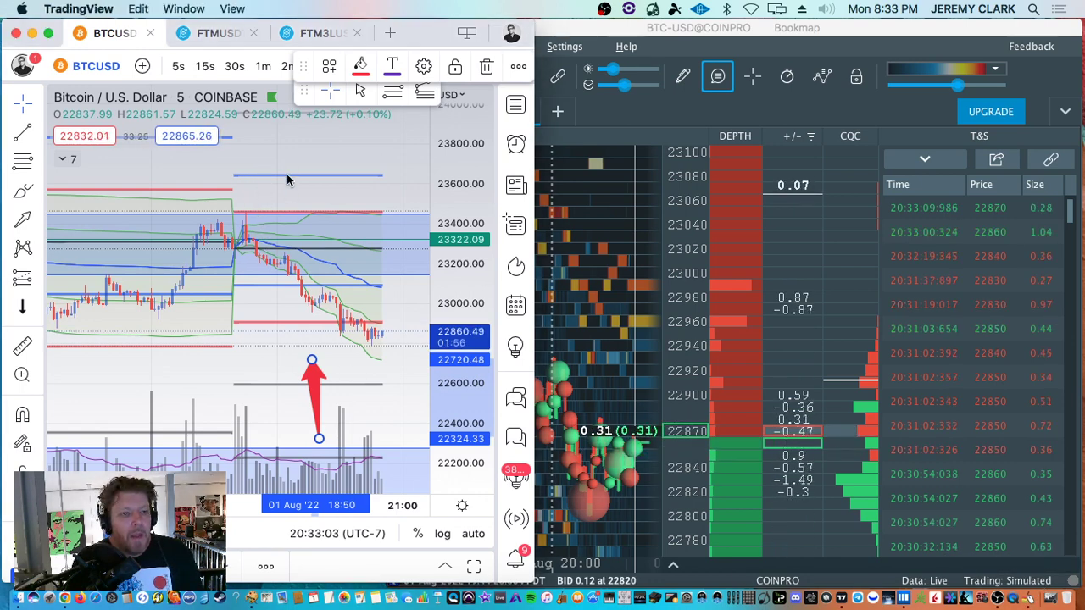
{"action": "left_click", "coordinate": [37, 133]}
{"action": "left_click", "coordinate": [53, 143]}
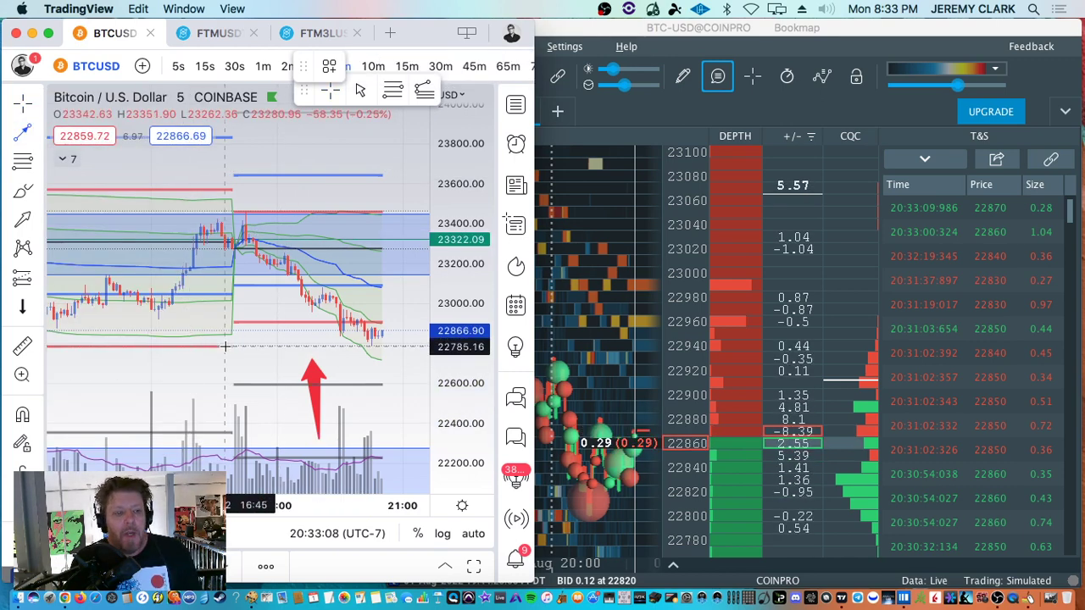
Draw a tall arrow along the rally, copy it right, and shorten the blue arrow to about 23609
{"action": "left_click_drag", "start_coordinate": [225, 346], "coordinate": [231, 140]}
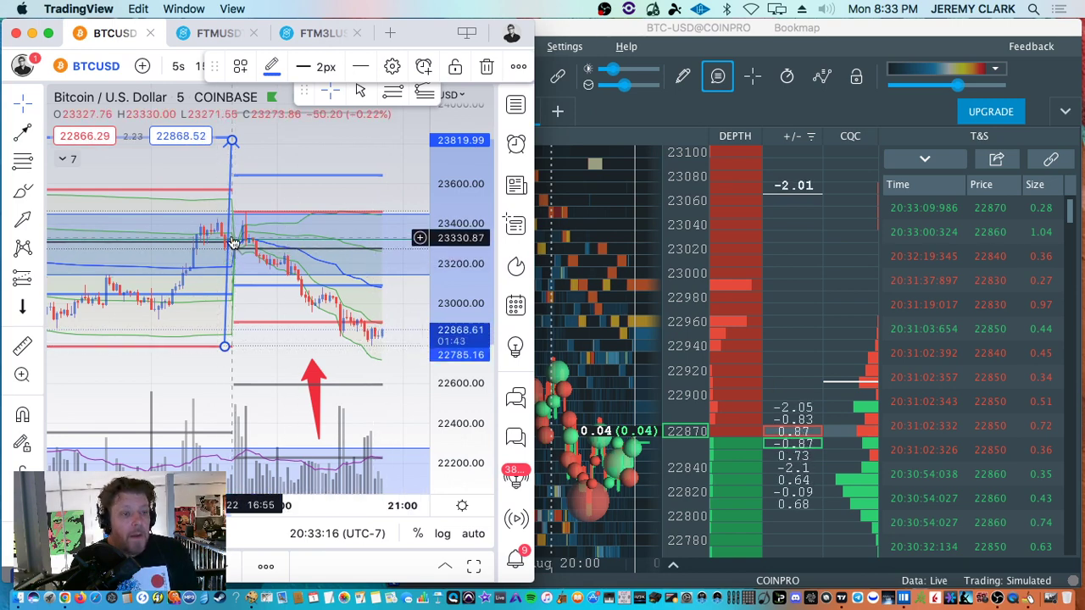
{"action": "left_click_drag", "start_coordinate": [229, 239], "coordinate": [398, 202]}
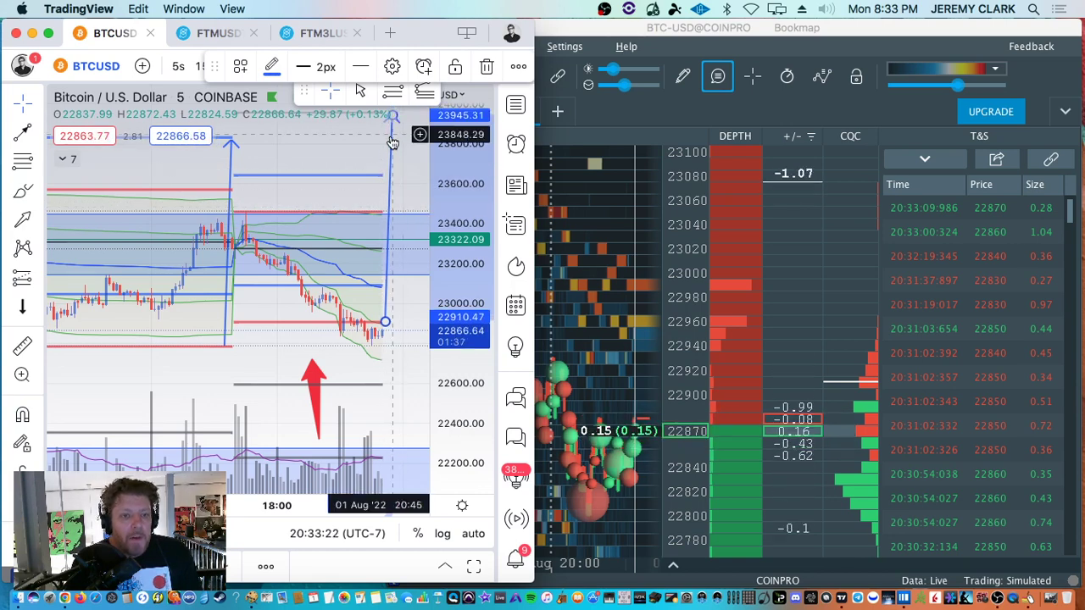
{"action": "mouse_move", "coordinate": [397, 150]}
{"action": "left_mouse_down"}
{"action": "mouse_move", "coordinate": [390, 144]}
{"action": "mouse_move", "coordinate": [376, 175]}
{"action": "mouse_move", "coordinate": [373, 218]}
{"action": "mouse_move", "coordinate": [378, 208]}
{"action": "left_mouse_up"}
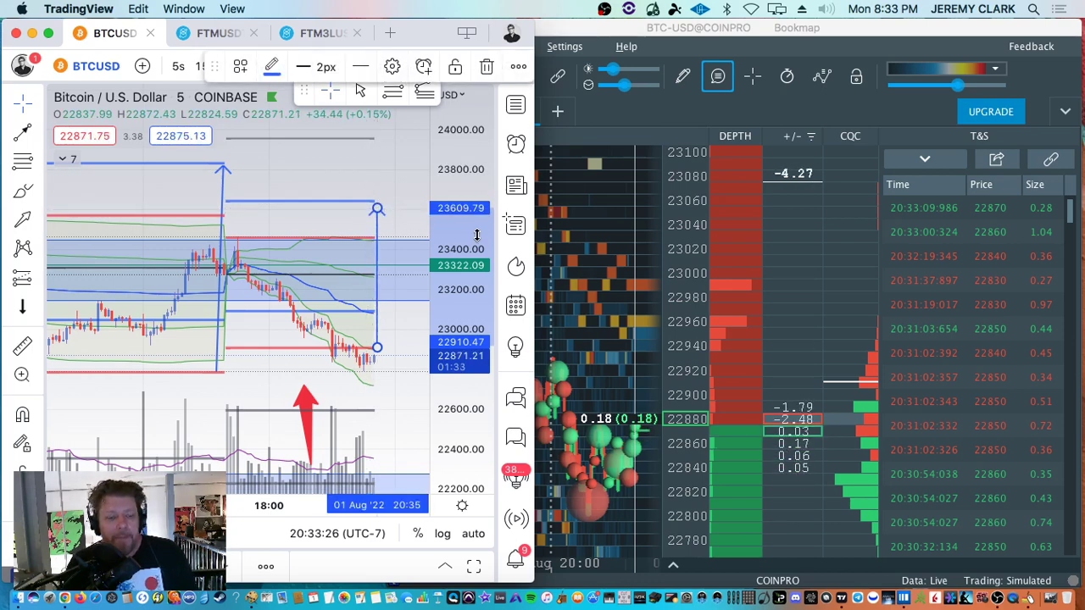
Move the red arrow to rise from about 22410 to the candle lows near 22800
{"action": "scroll", "coordinate": [385, 399], "scroll_direction": "up", "scroll_amount": 3}
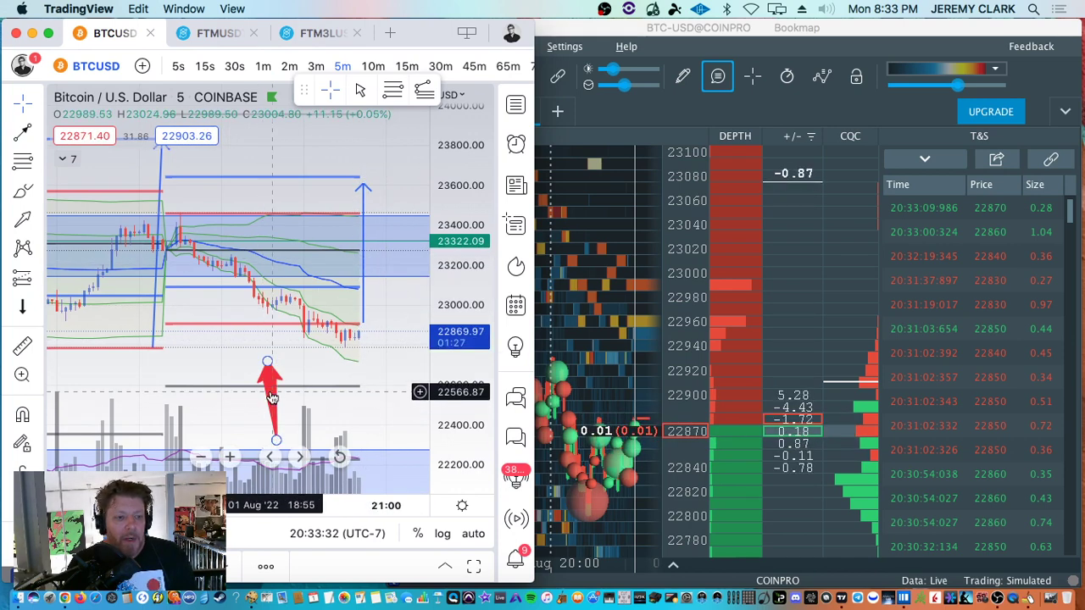
{"action": "mouse_move", "coordinate": [273, 392]}
{"action": "left_mouse_down"}
{"action": "mouse_move", "coordinate": [258, 326]}
{"action": "mouse_move", "coordinate": [176, 269]}
{"action": "mouse_move", "coordinate": [121, 264]}
{"action": "mouse_move", "coordinate": [197, 248]}
{"action": "mouse_move", "coordinate": [129, 250]}
{"action": "mouse_move", "coordinate": [167, 263]}
{"action": "left_mouse_up"}
{"action": "scroll", "coordinate": [280, 280], "scroll_direction": "down", "scroll_amount": 5}
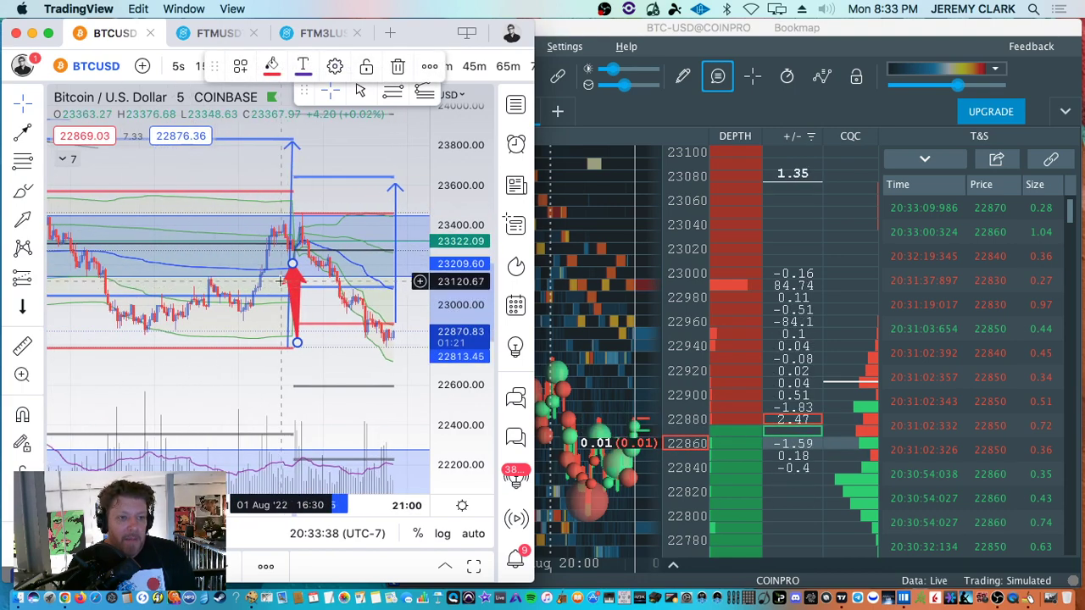
{"action": "scroll", "coordinate": [305, 301], "scroll_direction": "down", "scroll_amount": 2}
{"action": "mouse_move", "coordinate": [327, 297]}
{"action": "left_mouse_down"}
{"action": "mouse_move", "coordinate": [171, 231]}
{"action": "mouse_move", "coordinate": [298, 284]}
{"action": "mouse_move", "coordinate": [345, 227]}
{"action": "mouse_move", "coordinate": [336, 292]}
{"action": "left_mouse_up"}
{"action": "scroll", "coordinate": [337, 292], "scroll_direction": "up", "scroll_amount": 5}
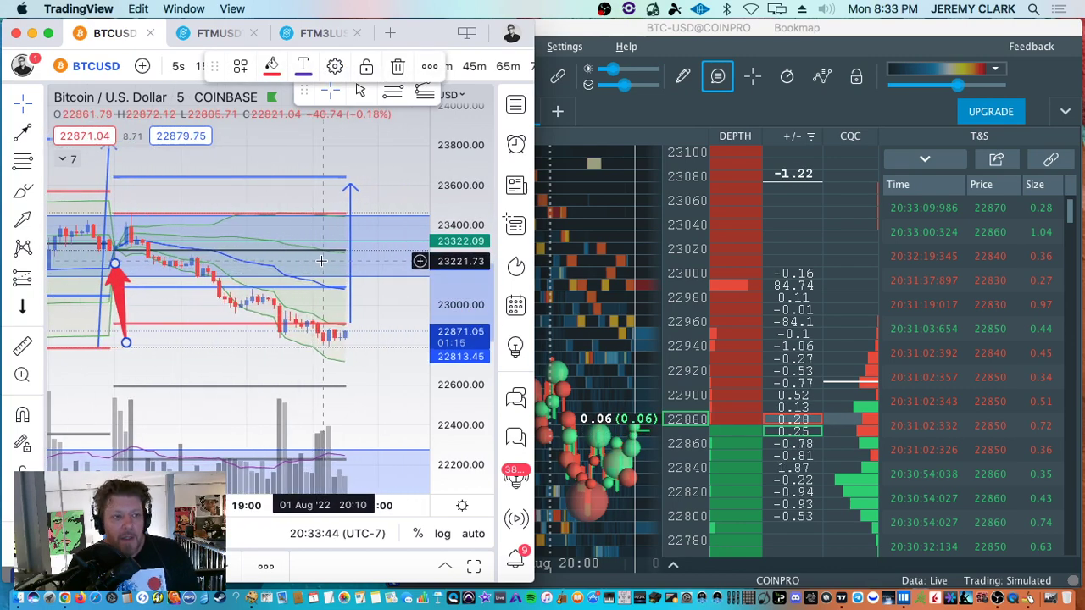
{"action": "mouse_move", "coordinate": [121, 291]}
{"action": "left_mouse_down"}
{"action": "mouse_move", "coordinate": [156, 262]}
{"action": "mouse_move", "coordinate": [170, 293]}
{"action": "mouse_move", "coordinate": [243, 306]}
{"action": "mouse_move", "coordinate": [314, 335]}
{"action": "mouse_move", "coordinate": [163, 280]}
{"action": "mouse_move", "coordinate": [183, 303]}
{"action": "mouse_move", "coordinate": [270, 329]}
{"action": "mouse_move", "coordinate": [346, 381]}
{"action": "mouse_move", "coordinate": [242, 343]}
{"action": "mouse_move", "coordinate": [353, 360]}
{"action": "mouse_move", "coordinate": [209, 355]}
{"action": "left_mouse_up"}
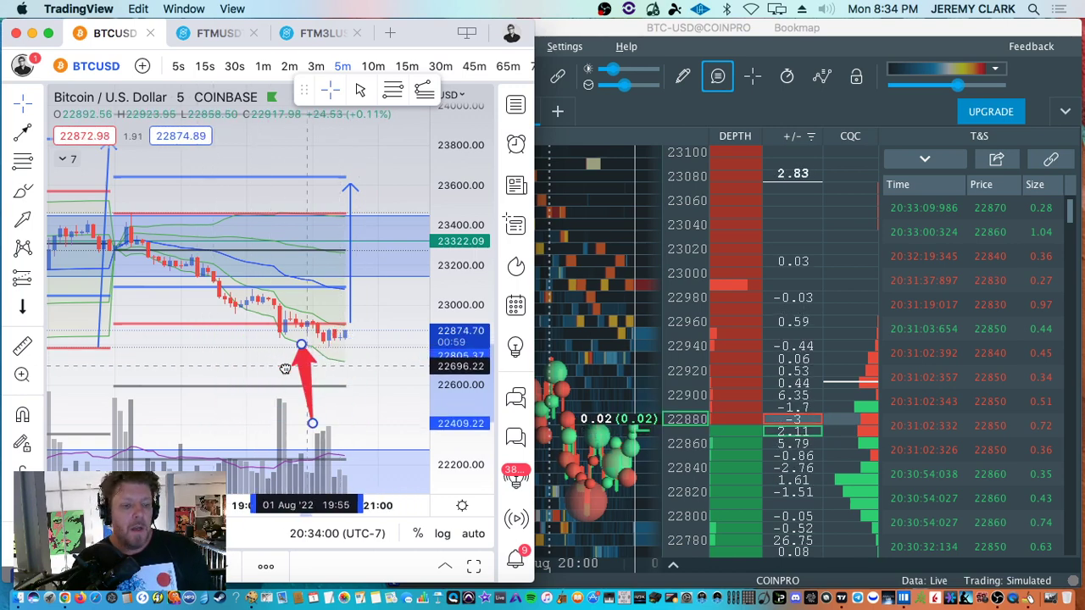
Set the red arrow under the recent lows (about 22510–22910) and delete both blue vertical range arrows
{"action": "mouse_move", "coordinate": [271, 359]}
{"action": "left_mouse_down"}
{"action": "mouse_move", "coordinate": [352, 359]}
{"action": "mouse_move", "coordinate": [302, 365]}
{"action": "mouse_move", "coordinate": [344, 374]}
{"action": "mouse_move", "coordinate": [238, 354]}
{"action": "mouse_move", "coordinate": [310, 359]}
{"action": "mouse_move", "coordinate": [339, 348]}
{"action": "mouse_move", "coordinate": [348, 327]}
{"action": "mouse_move", "coordinate": [329, 174]}
{"action": "mouse_move", "coordinate": [273, 325]}
{"action": "left_mouse_up"}
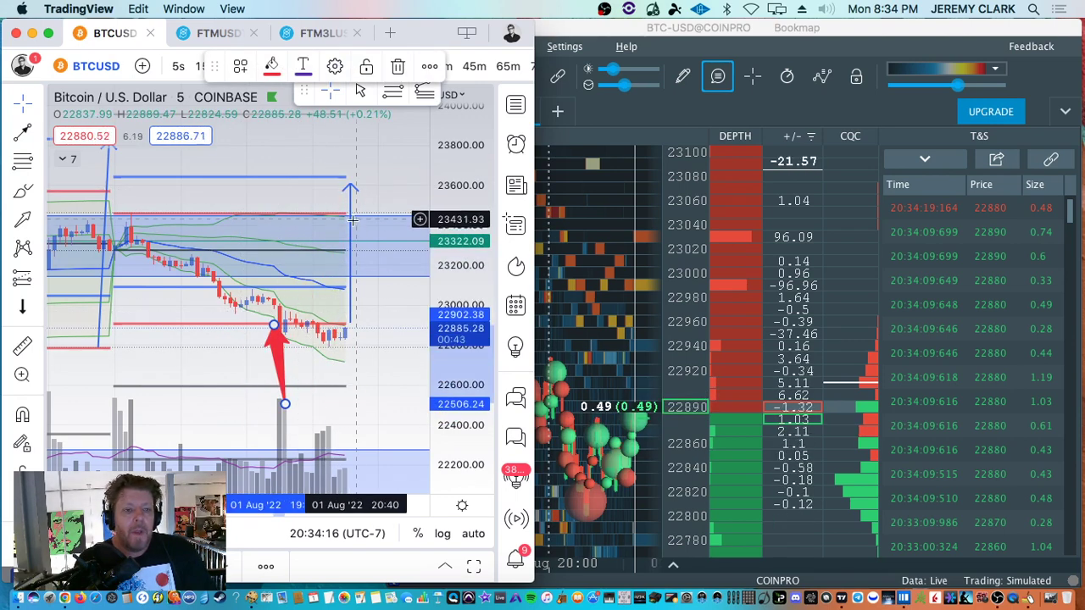
{"action": "left_click", "coordinate": [353, 229]}
{"action": "left_click", "coordinate": [486, 67]}
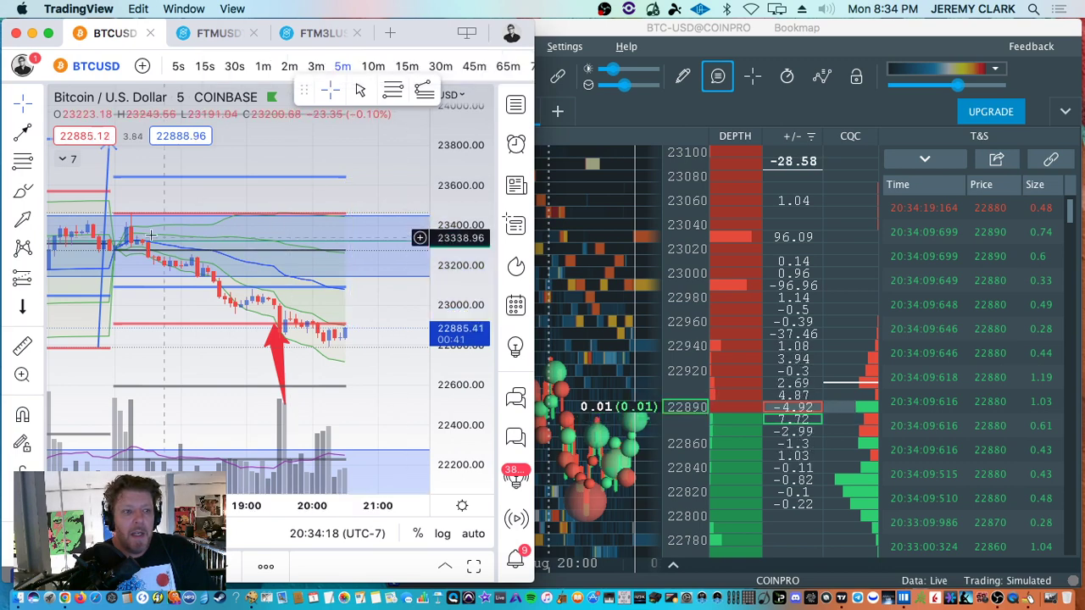
{"action": "left_click", "coordinate": [108, 168]}
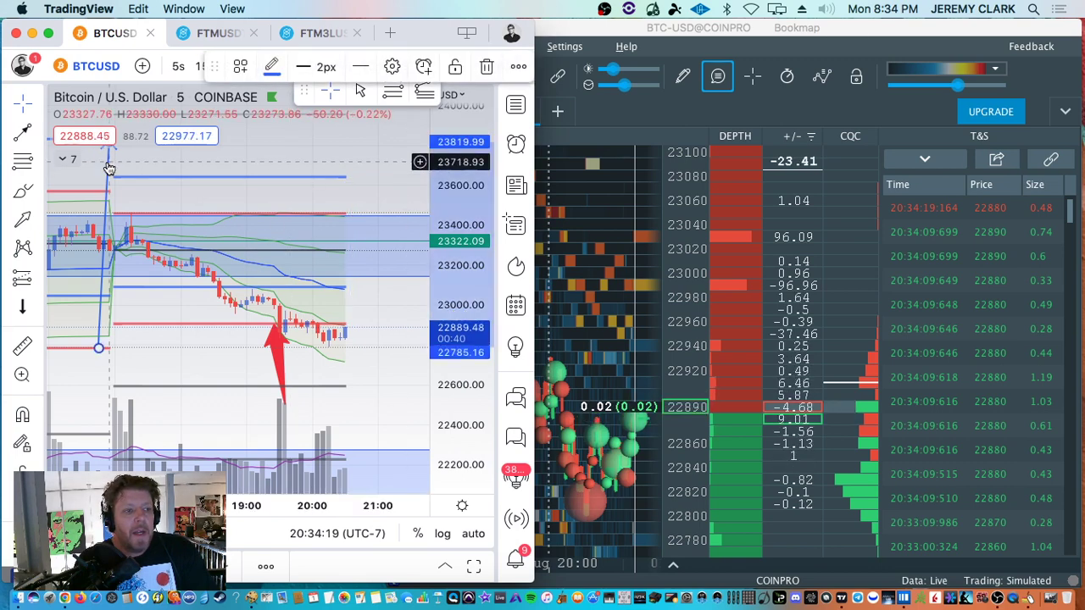
{"action": "left_click", "coordinate": [487, 67]}
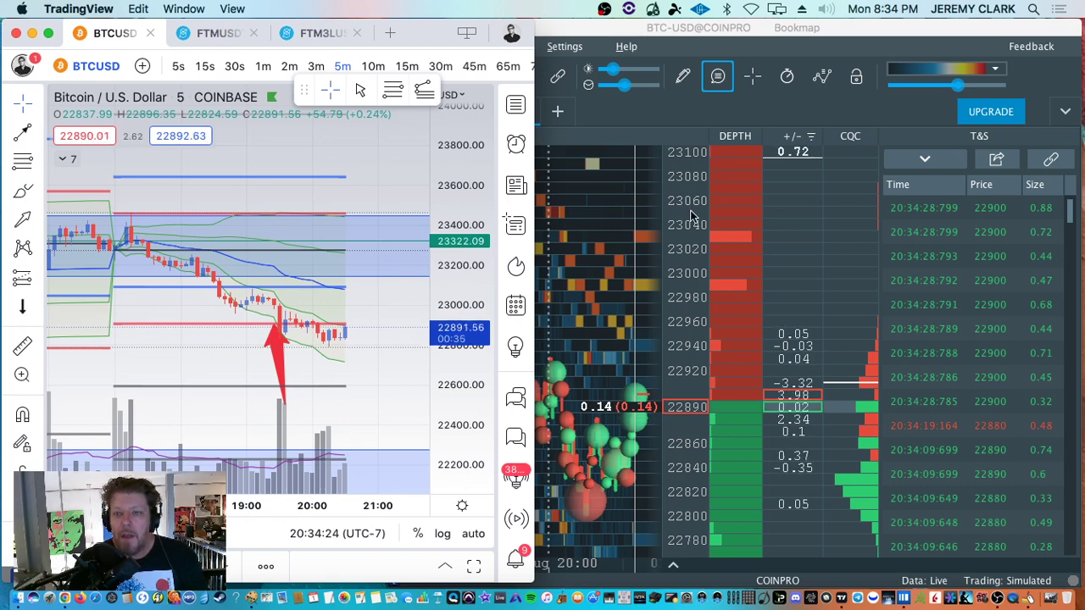
{"action": "left_click", "coordinate": [697, 206]}
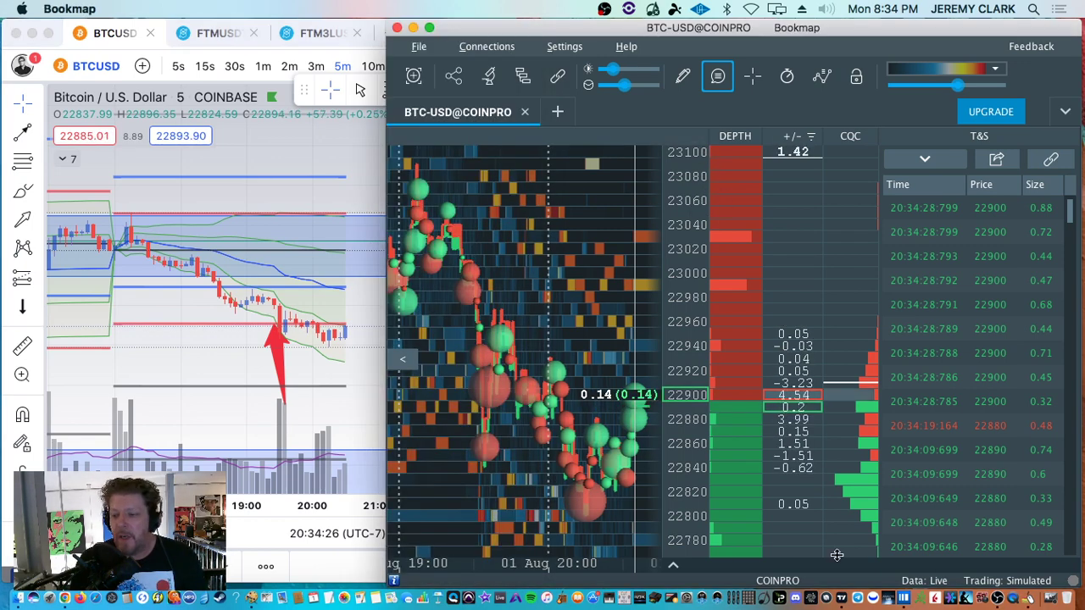
{"action": "left_click", "coordinate": [1032, 599]}
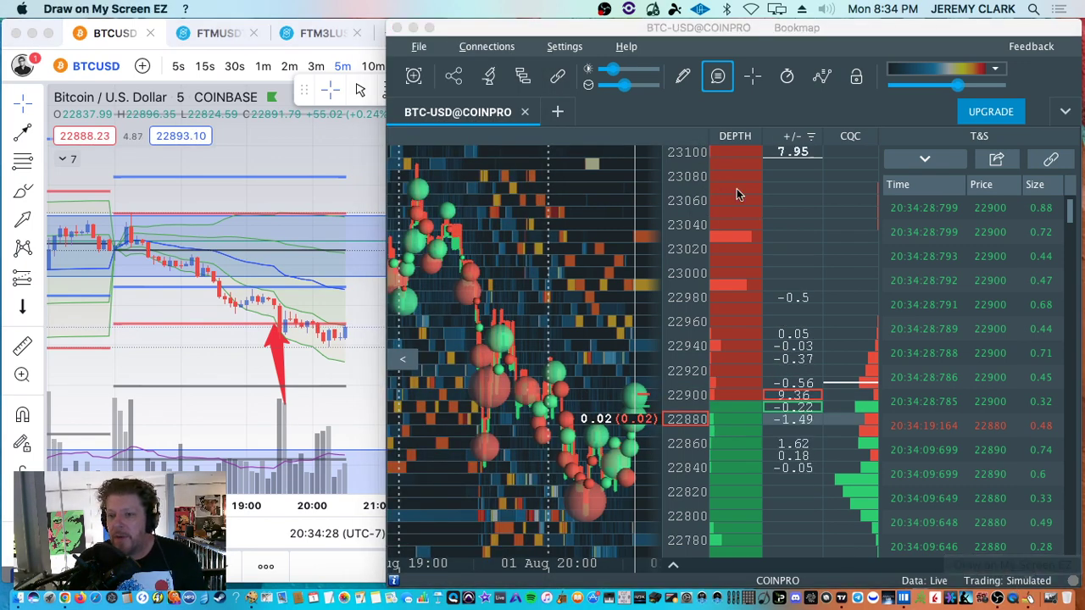
{"action": "mouse_move", "coordinate": [710, 143]}
{"action": "left_mouse_down"}
{"action": "mouse_move", "coordinate": [702, 412]}
{"action": "mouse_move", "coordinate": [731, 414]}
{"action": "mouse_move", "coordinate": [762, 403]}
{"action": "mouse_move", "coordinate": [767, 344]}
{"action": "mouse_move", "coordinate": [748, 148]}
{"action": "mouse_move", "coordinate": [699, 139]}
{"action": "left_mouse_up"}
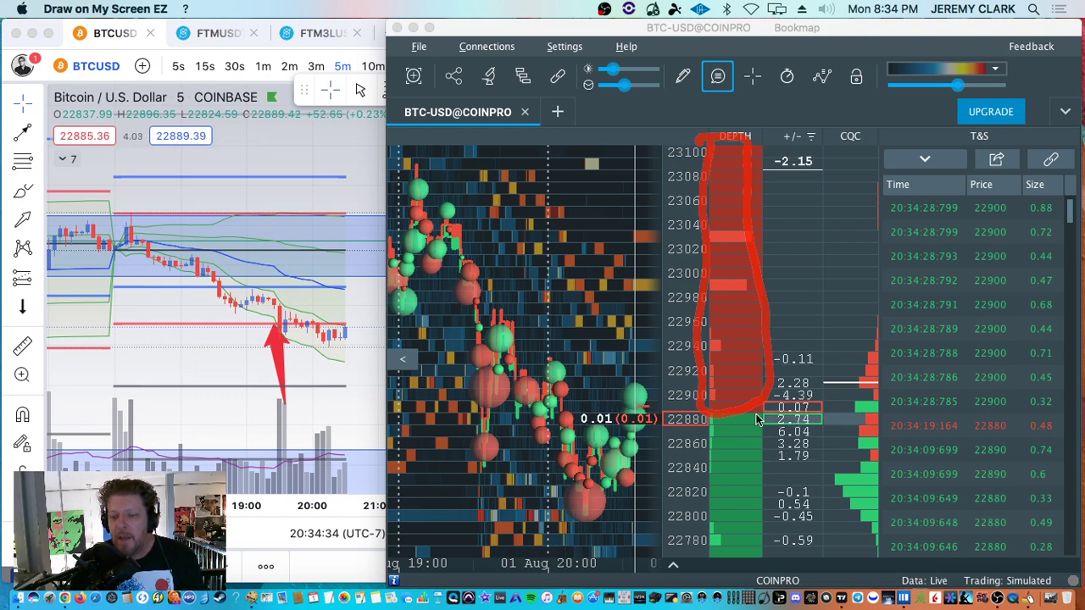
{"action": "mouse_move", "coordinate": [756, 419]}
{"action": "left_mouse_down"}
{"action": "mouse_move", "coordinate": [692, 429]}
{"action": "mouse_move", "coordinate": [684, 473]}
{"action": "left_mouse_up"}
{"action": "mouse_move", "coordinate": [746, 559]}
{"action": "left_mouse_down"}
{"action": "mouse_move", "coordinate": [772, 509]}
{"action": "mouse_move", "coordinate": [756, 415]}
{"action": "left_mouse_up"}
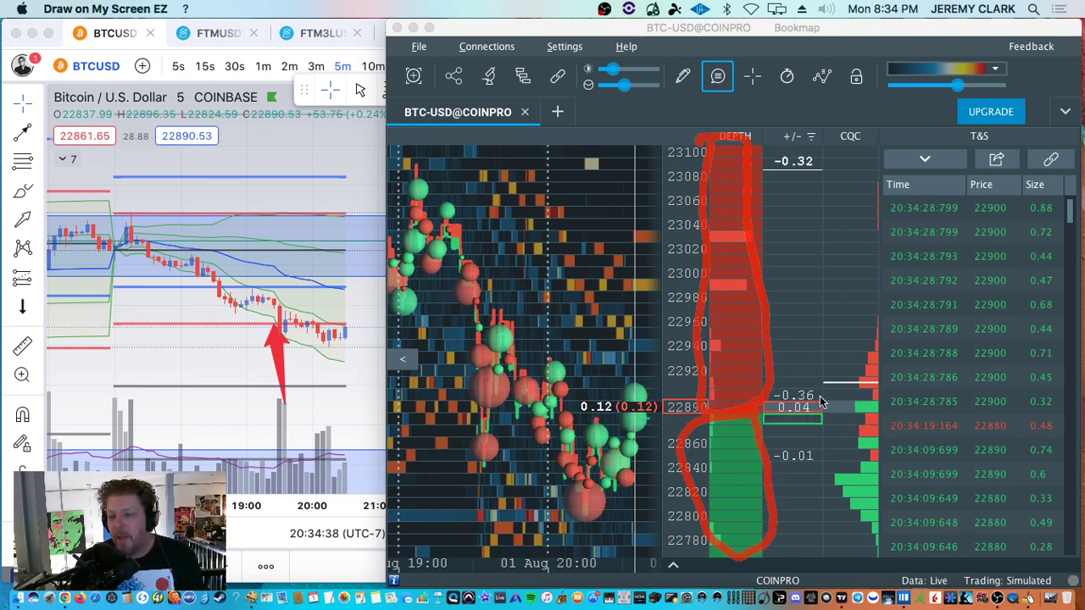
{"action": "mouse_move", "coordinate": [820, 384]}
{"action": "left_mouse_down"}
{"action": "mouse_move", "coordinate": [849, 391]}
{"action": "mouse_move", "coordinate": [845, 425]}
{"action": "mouse_move", "coordinate": [768, 434]}
{"action": "left_mouse_up"}
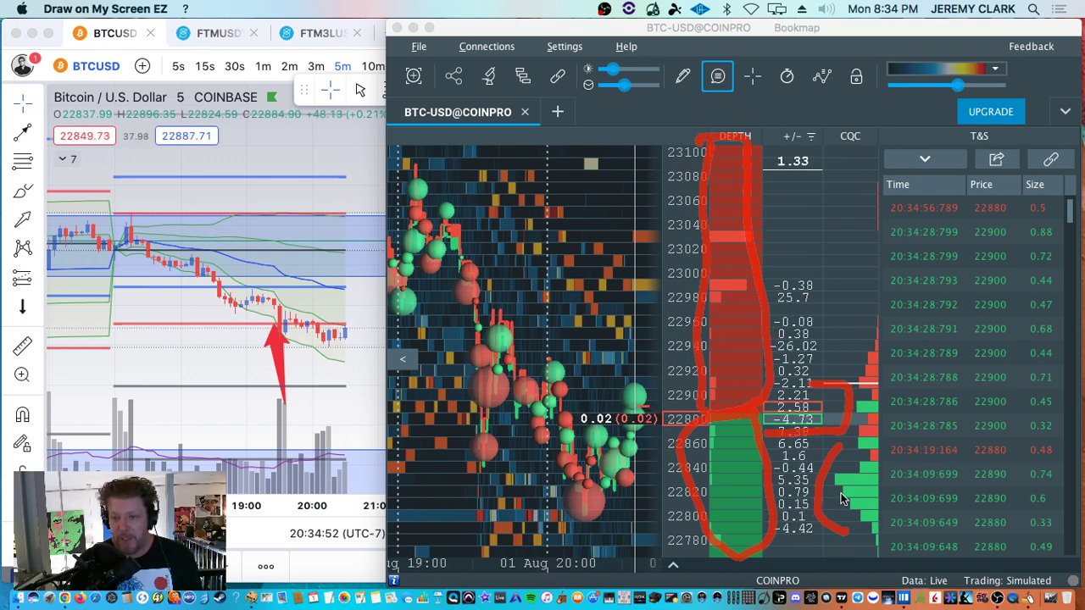
{"action": "key", "text": "Escape"}
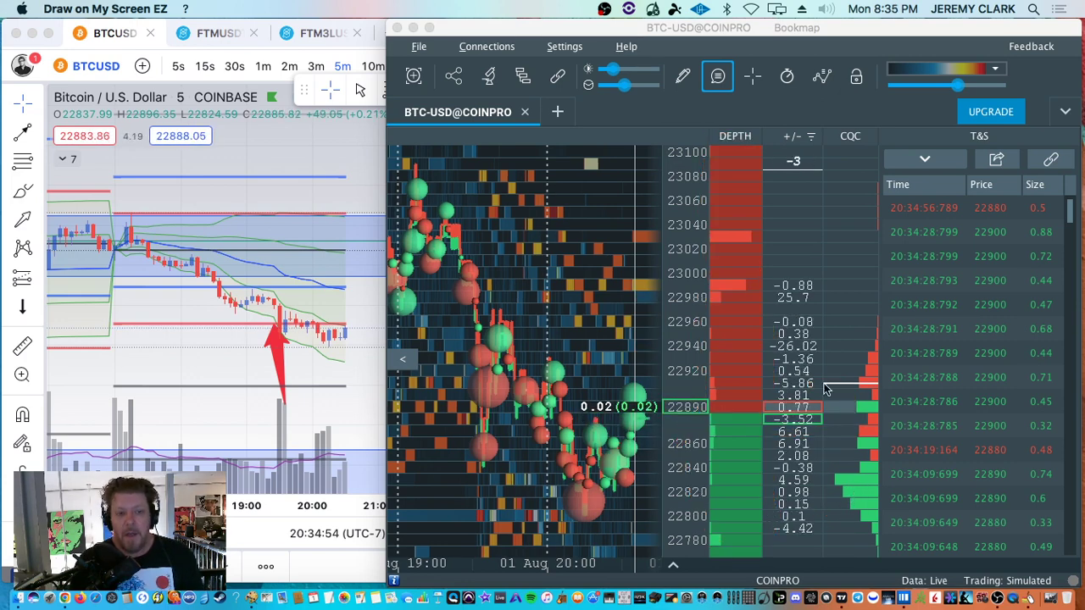
Set the red arrow rising from about 22520 to 22915 under the BTC dip; sketch, then clear, red marks on Bookmap's ladder
{"action": "left_click", "coordinate": [287, 350]}
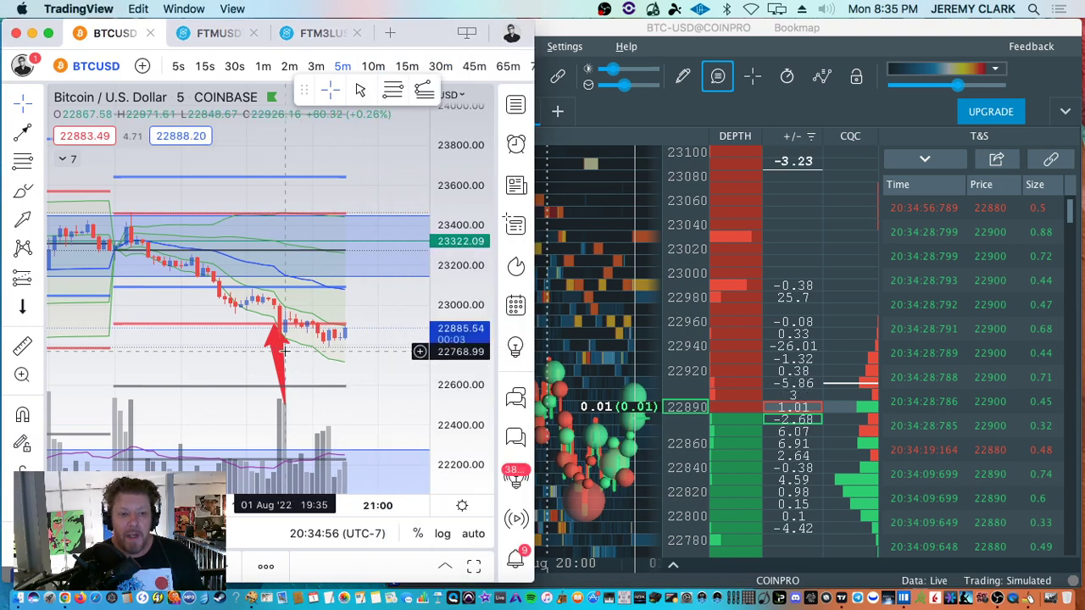
{"action": "mouse_move", "coordinate": [286, 350]}
{"action": "left_mouse_down"}
{"action": "mouse_move", "coordinate": [346, 373]}
{"action": "mouse_move", "coordinate": [339, 343]}
{"action": "mouse_move", "coordinate": [357, 344]}
{"action": "mouse_move", "coordinate": [292, 339]}
{"action": "mouse_move", "coordinate": [328, 349]}
{"action": "mouse_move", "coordinate": [310, 370]}
{"action": "left_mouse_up"}
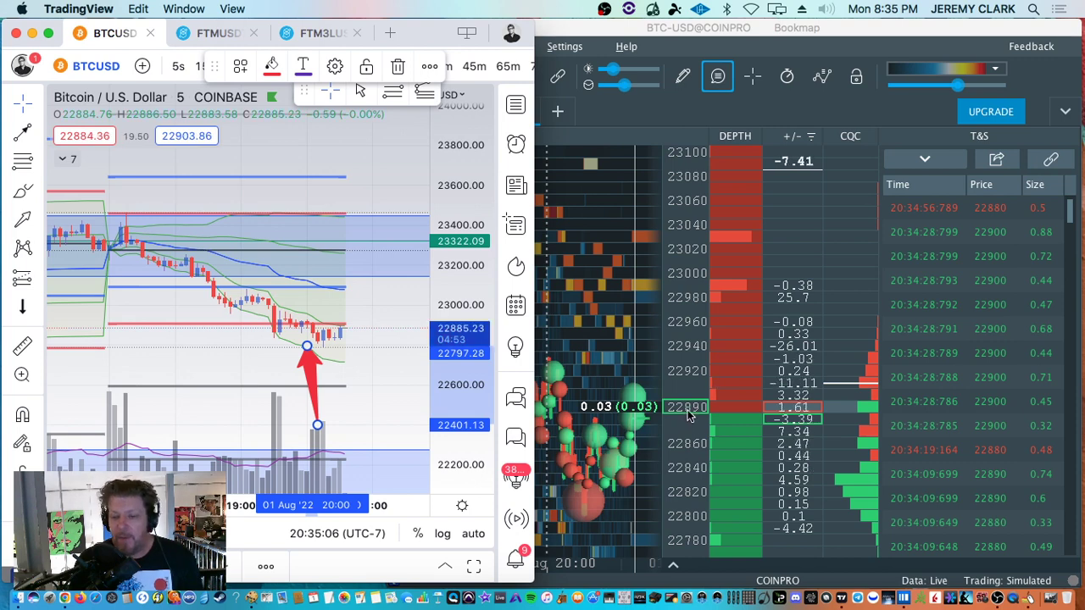
{"action": "left_click_drag", "start_coordinate": [735, 538], "coordinate": [753, 523]}
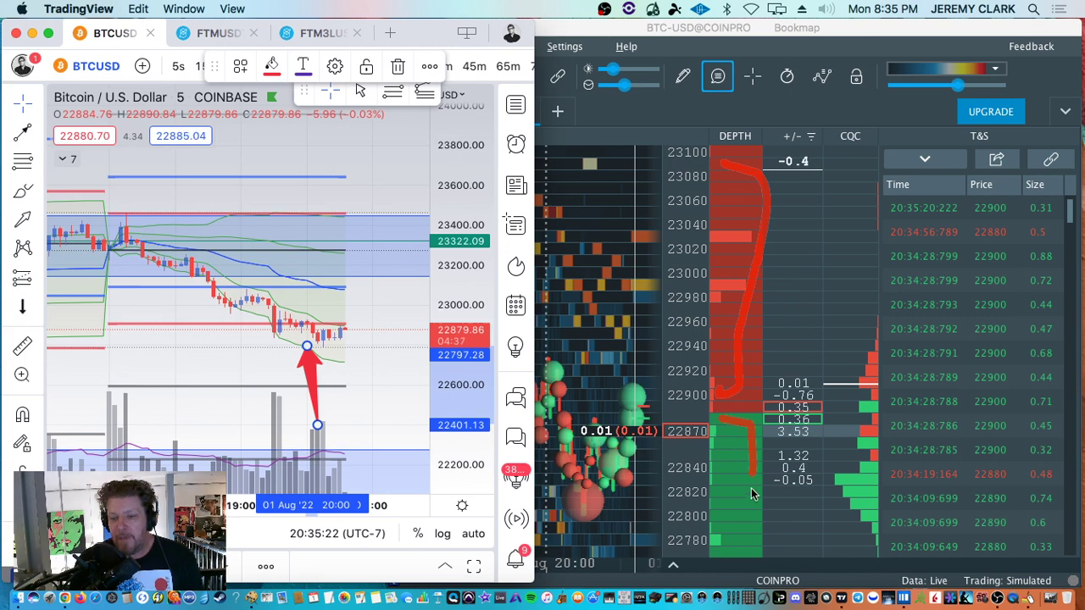
{"action": "mouse_move", "coordinate": [750, 498]}
{"action": "left_mouse_down"}
{"action": "mouse_move", "coordinate": [742, 542]}
{"action": "mouse_move", "coordinate": [710, 551]}
{"action": "left_mouse_up"}
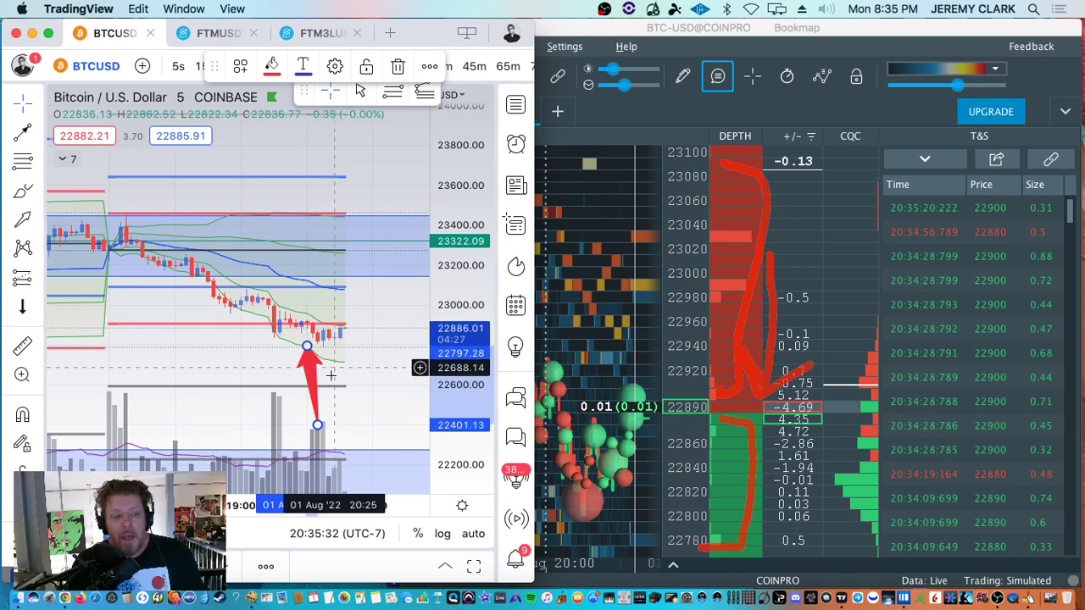
{"action": "mouse_move", "coordinate": [308, 378]}
{"action": "left_mouse_down"}
{"action": "mouse_move", "coordinate": [377, 357]}
{"action": "mouse_move", "coordinate": [347, 381]}
{"action": "mouse_move", "coordinate": [194, 360]}
{"action": "mouse_move", "coordinate": [353, 368]}
{"action": "mouse_move", "coordinate": [255, 354]}
{"action": "left_mouse_up"}
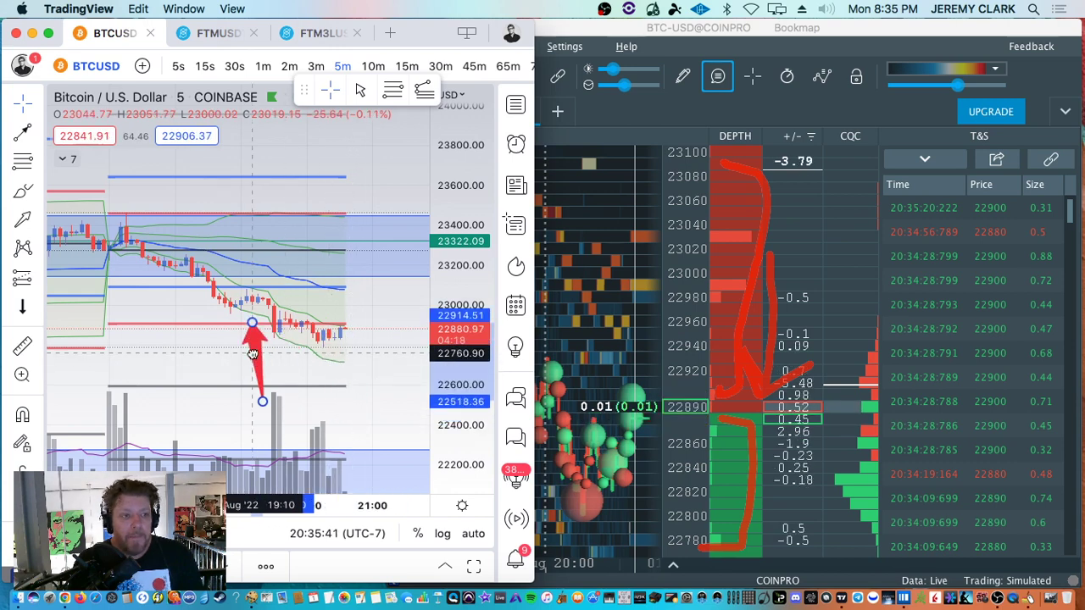
{"action": "left_click", "coordinate": [726, 332]}
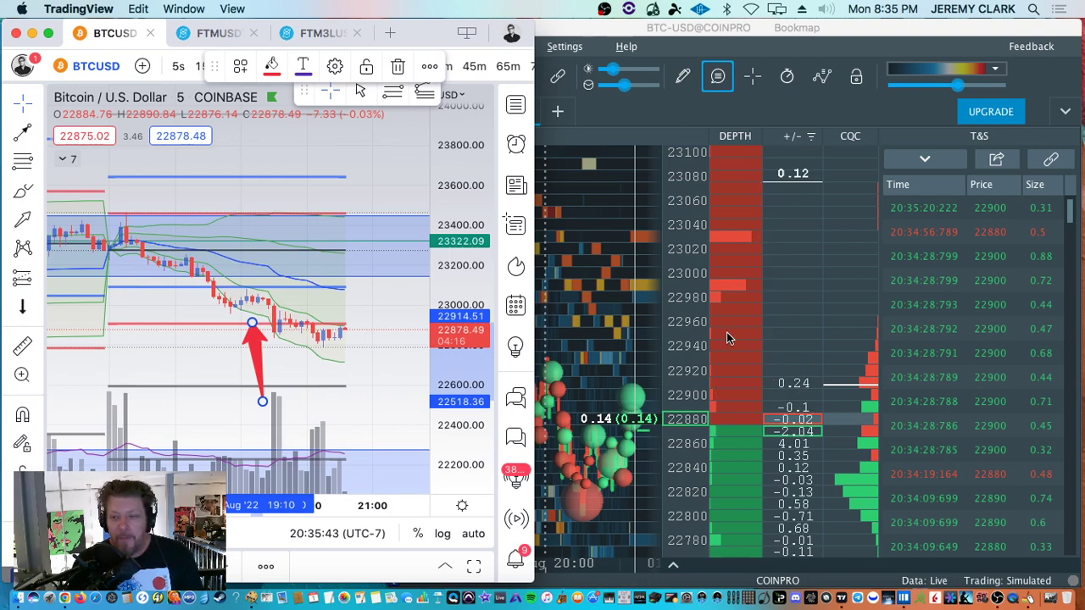
Show the FTMUSD chart and place its green arrow on the lower trendline
{"action": "left_click", "coordinate": [212, 34]}
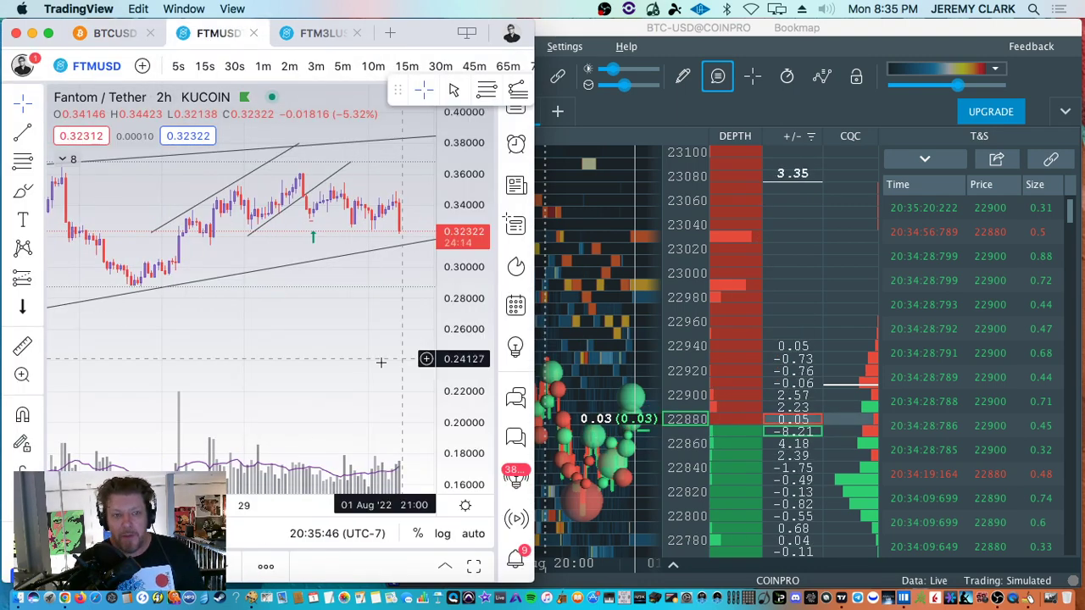
{"action": "left_click_drag", "start_coordinate": [376, 364], "coordinate": [259, 376]}
{"action": "left_click_drag", "start_coordinate": [346, 353], "coordinate": [483, 269]}
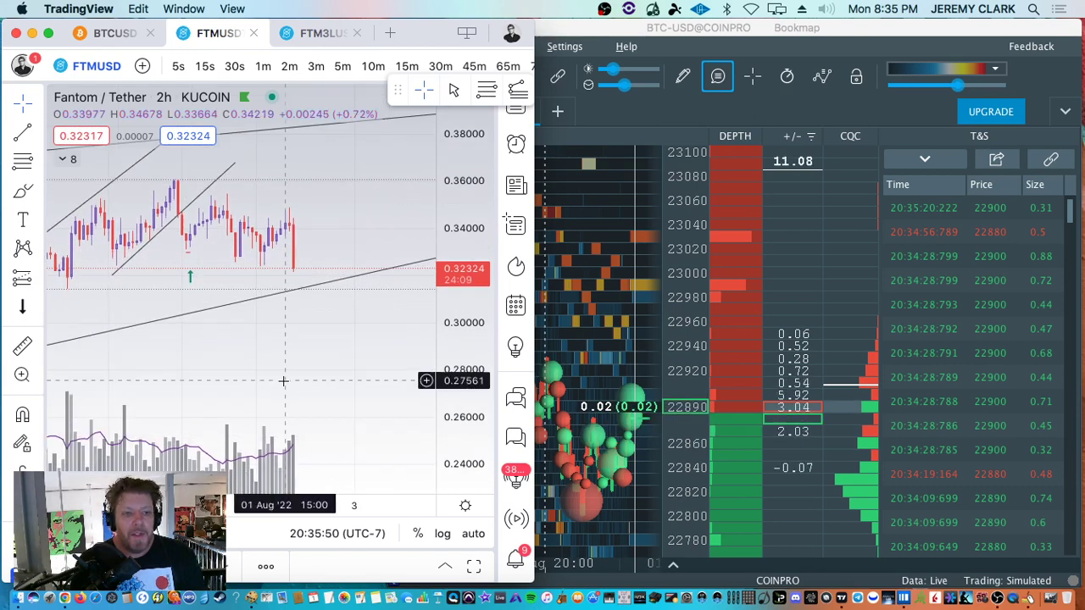
{"action": "left_click_drag", "start_coordinate": [284, 380], "coordinate": [363, 392]}
{"action": "left_click", "coordinate": [252, 302]}
{"action": "mouse_move", "coordinate": [251, 302]}
{"action": "left_mouse_down"}
{"action": "mouse_move", "coordinate": [258, 292]}
{"action": "mouse_move", "coordinate": [360, 288]}
{"action": "mouse_move", "coordinate": [351, 271]}
{"action": "mouse_move", "coordinate": [343, 303]}
{"action": "left_mouse_up"}
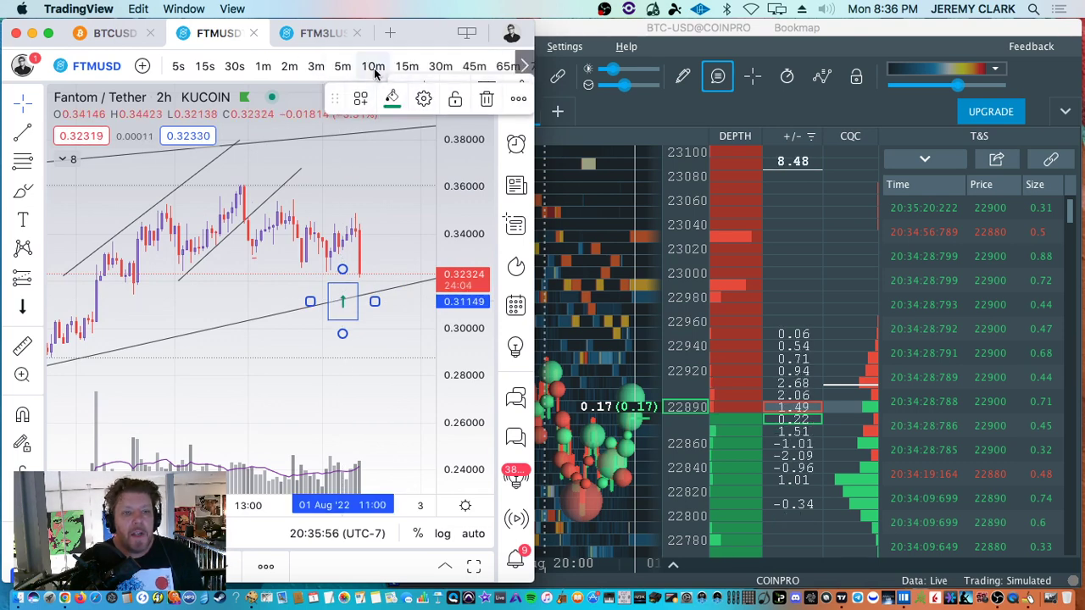
Switch FTMUSD to 5-minute candles and fit the price scale to the green arrow near 0.31
{"action": "left_click", "coordinate": [342, 67]}
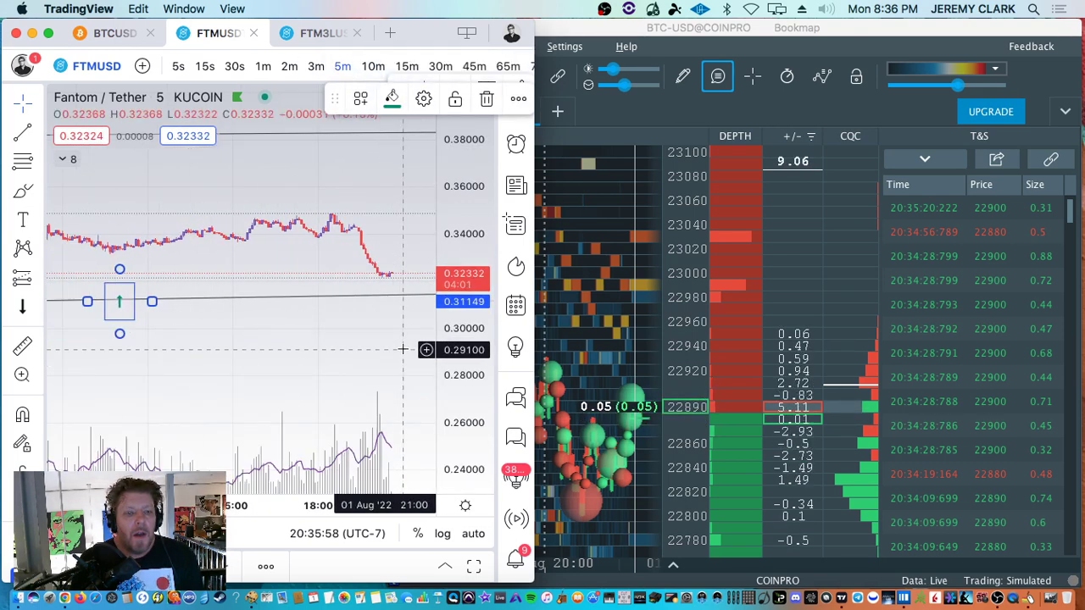
{"action": "left_click_drag", "start_coordinate": [470, 339], "coordinate": [469, 288]}
{"action": "left_click_drag", "start_coordinate": [390, 283], "coordinate": [332, 314]}
{"action": "left_click_drag", "start_coordinate": [461, 197], "coordinate": [462, 254]}
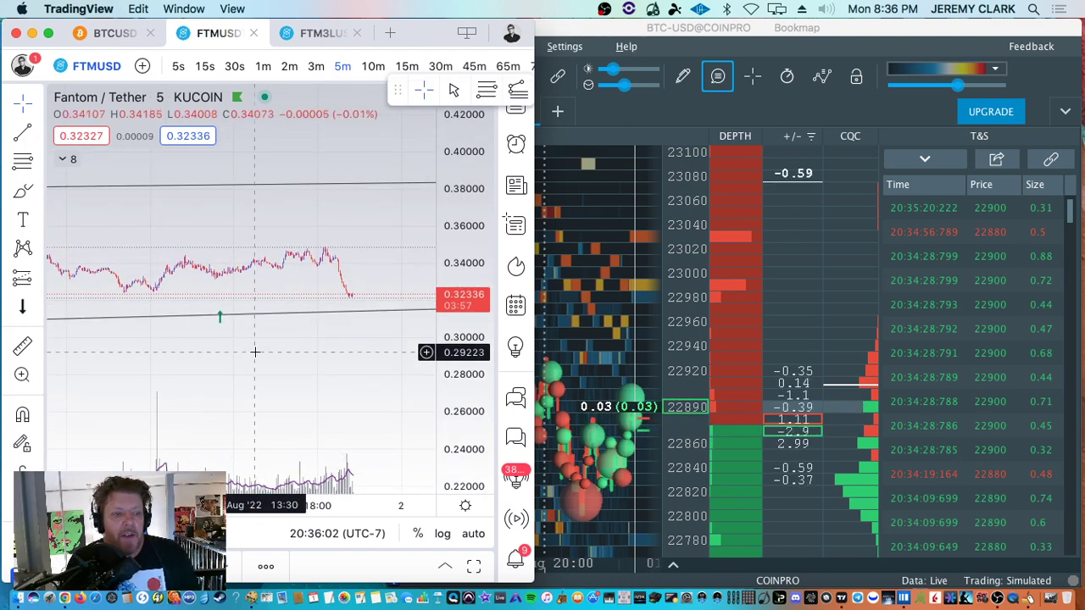
{"action": "scroll", "coordinate": [288, 360], "scroll_direction": "down", "scroll_amount": 5}
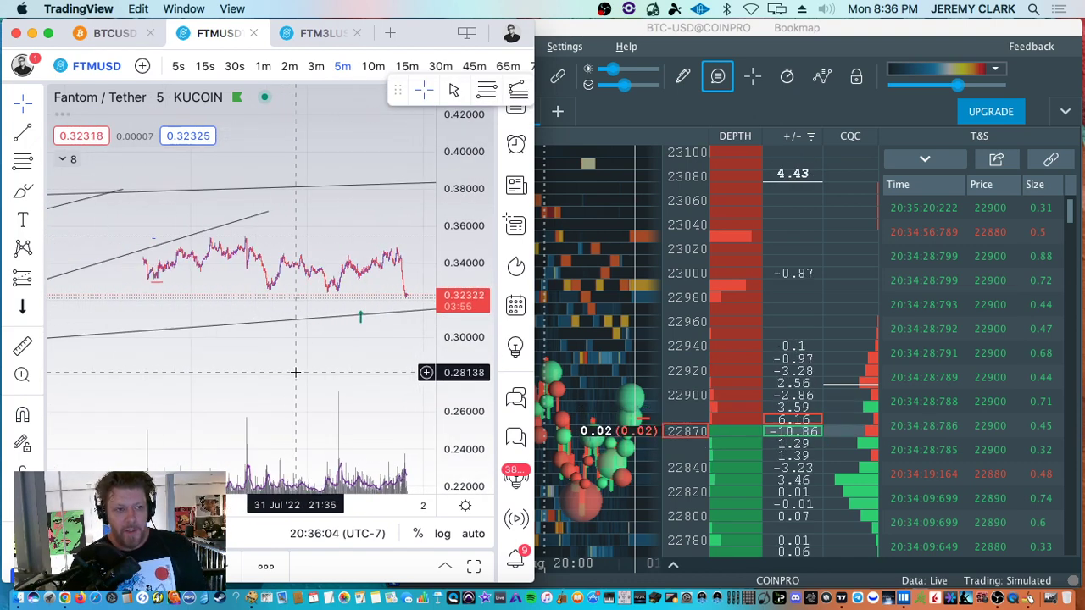
Drop the green up-arrow to about 0.301 beneath the latest FTMUSD candles, zoomed in on the right edge
{"action": "mouse_move", "coordinate": [362, 325]}
{"action": "left_mouse_down"}
{"action": "mouse_move", "coordinate": [324, 343]}
{"action": "mouse_move", "coordinate": [171, 265]}
{"action": "mouse_move", "coordinate": [123, 255]}
{"action": "mouse_move", "coordinate": [142, 219]}
{"action": "mouse_move", "coordinate": [109, 237]}
{"action": "mouse_move", "coordinate": [293, 301]}
{"action": "mouse_move", "coordinate": [387, 291]}
{"action": "mouse_move", "coordinate": [357, 322]}
{"action": "mouse_move", "coordinate": [354, 297]}
{"action": "mouse_move", "coordinate": [155, 300]}
{"action": "mouse_move", "coordinate": [170, 374]}
{"action": "mouse_move", "coordinate": [178, 297]}
{"action": "mouse_move", "coordinate": [147, 303]}
{"action": "mouse_move", "coordinate": [419, 289]}
{"action": "mouse_move", "coordinate": [192, 298]}
{"action": "mouse_move", "coordinate": [386, 295]}
{"action": "mouse_move", "coordinate": [393, 326]}
{"action": "mouse_move", "coordinate": [230, 336]}
{"action": "mouse_move", "coordinate": [409, 323]}
{"action": "mouse_move", "coordinate": [368, 344]}
{"action": "mouse_move", "coordinate": [378, 344]}
{"action": "left_mouse_up"}
{"action": "scroll", "coordinate": [369, 343], "scroll_direction": "up", "scroll_amount": 2}
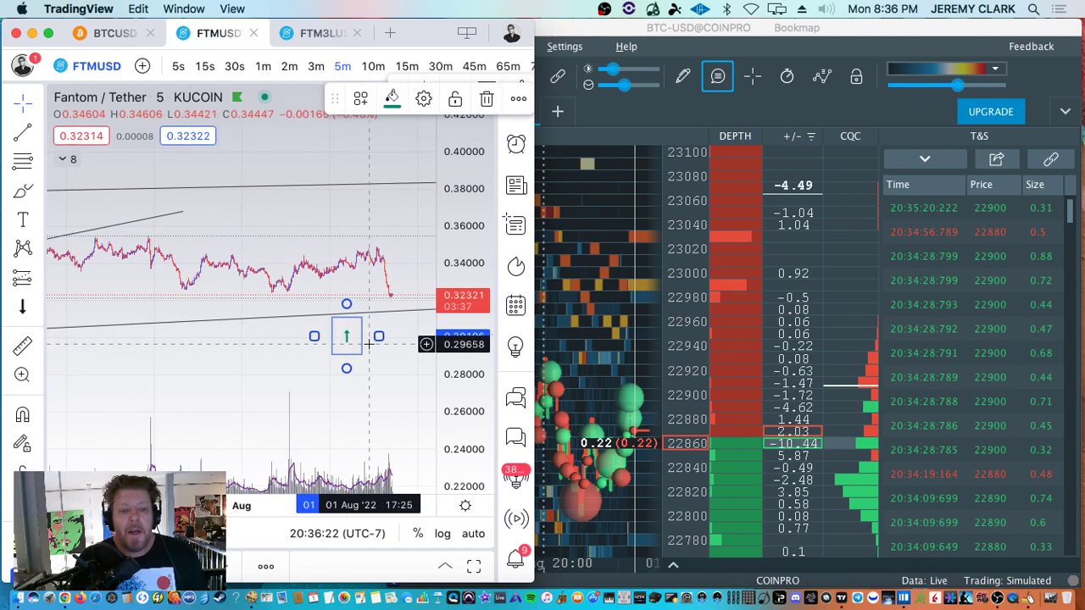
{"action": "scroll", "coordinate": [369, 343], "scroll_direction": "up", "scroll_amount": 4}
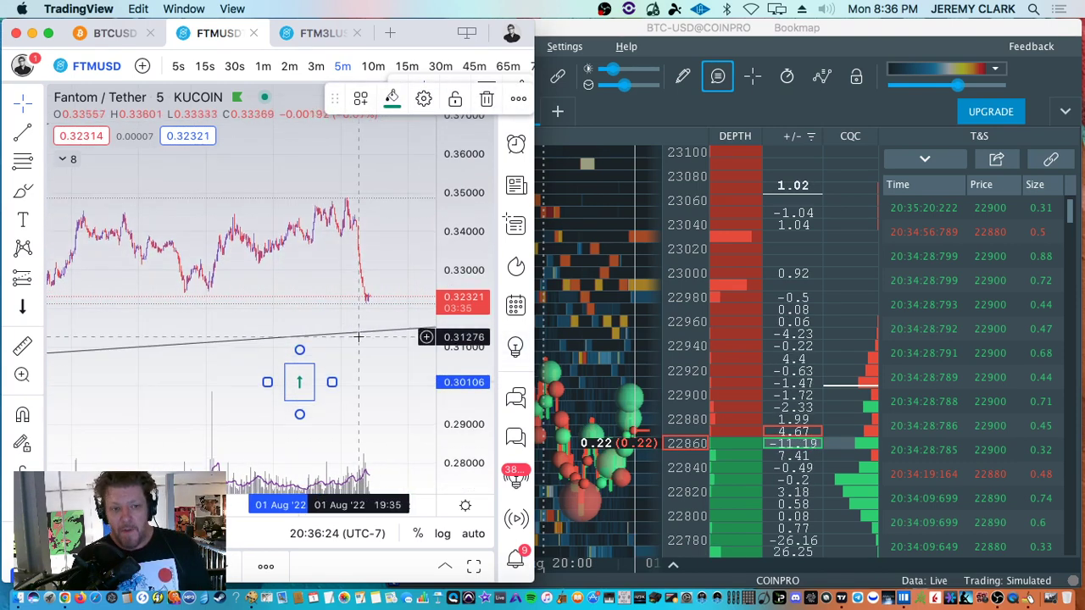